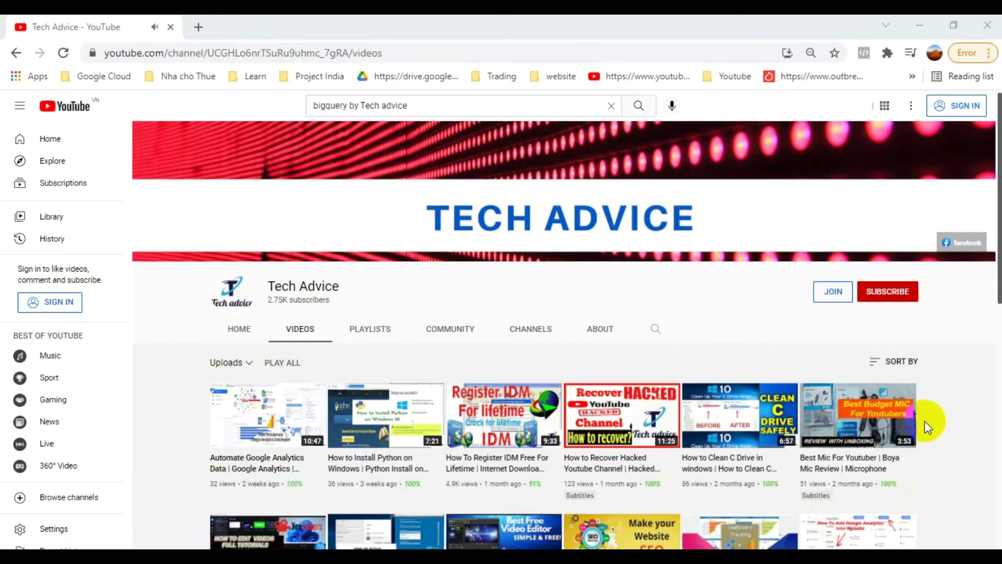
left_click(886, 296)
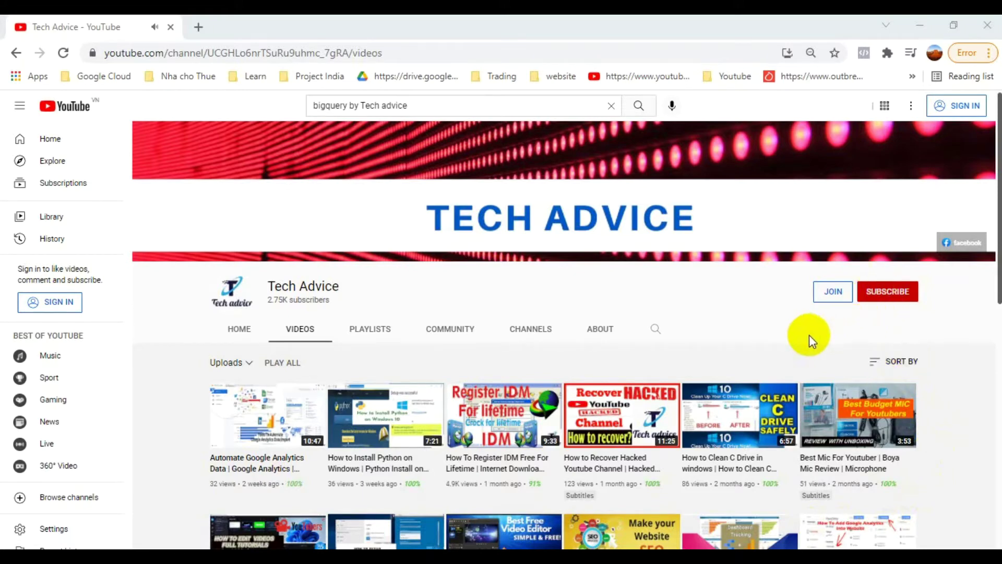
scroll(809, 334, "down", 1)
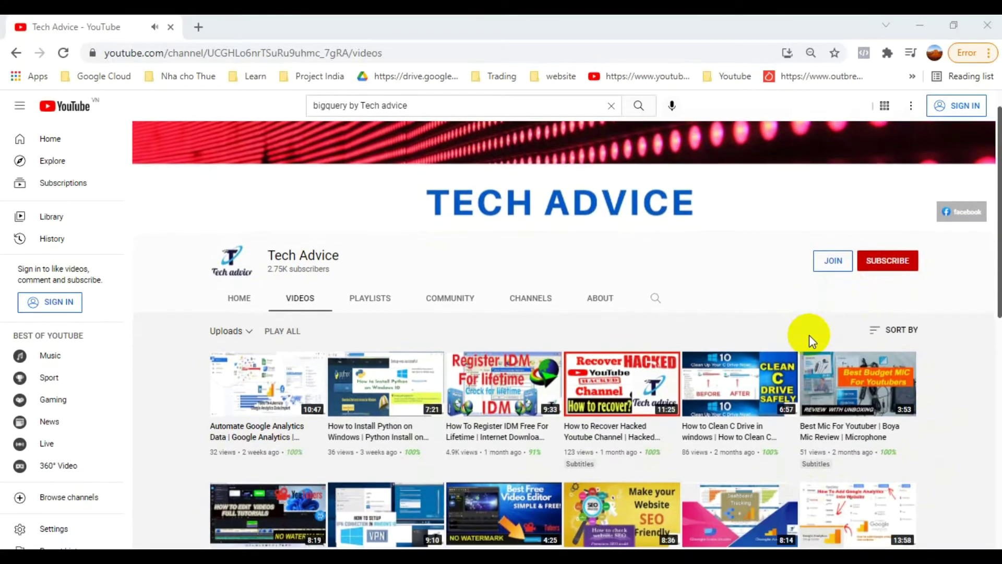
scroll(809, 334, "up", 1)
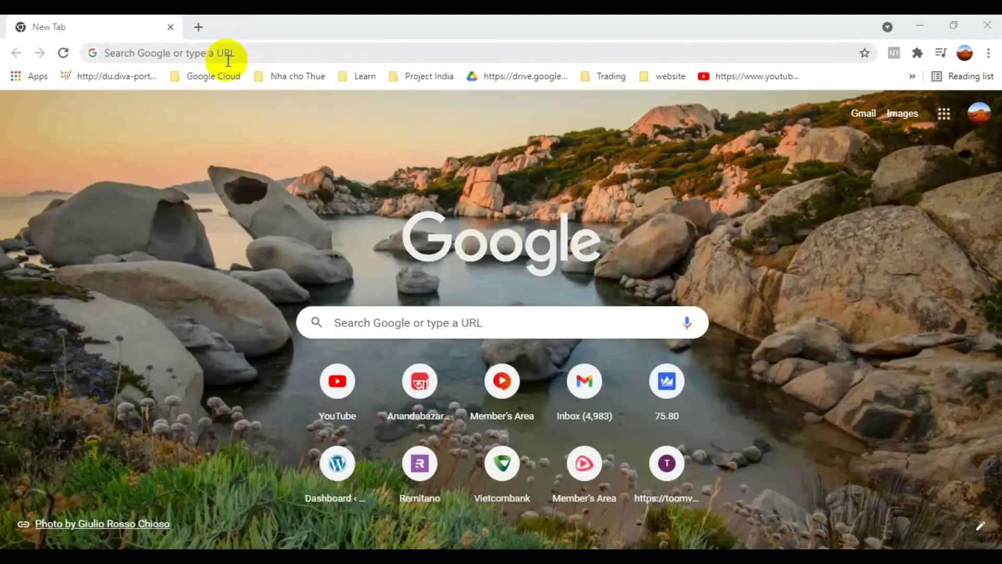
Search Google for "visual studio code" and open the official Visual Studio Code website.
left_click(228, 60)
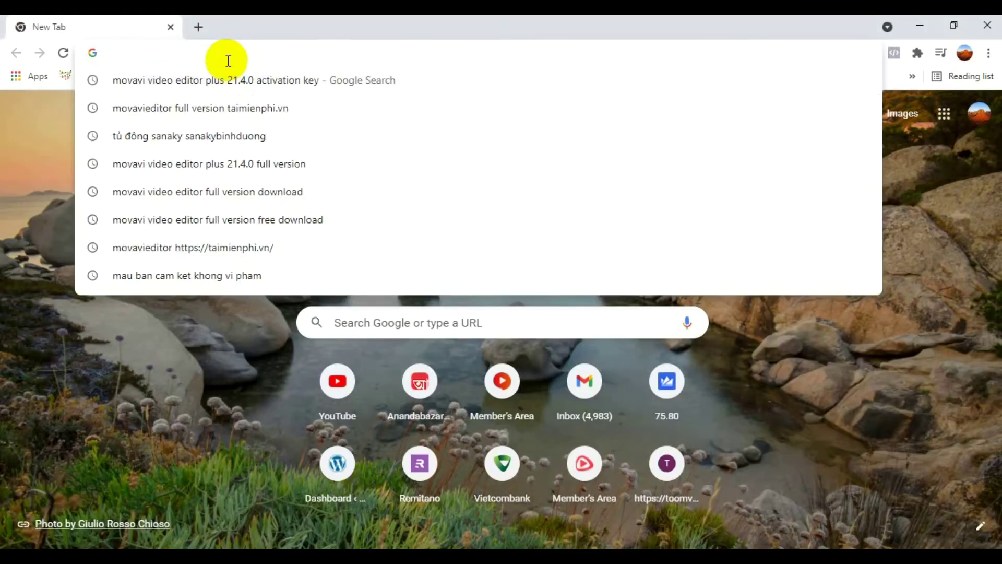
type("v")
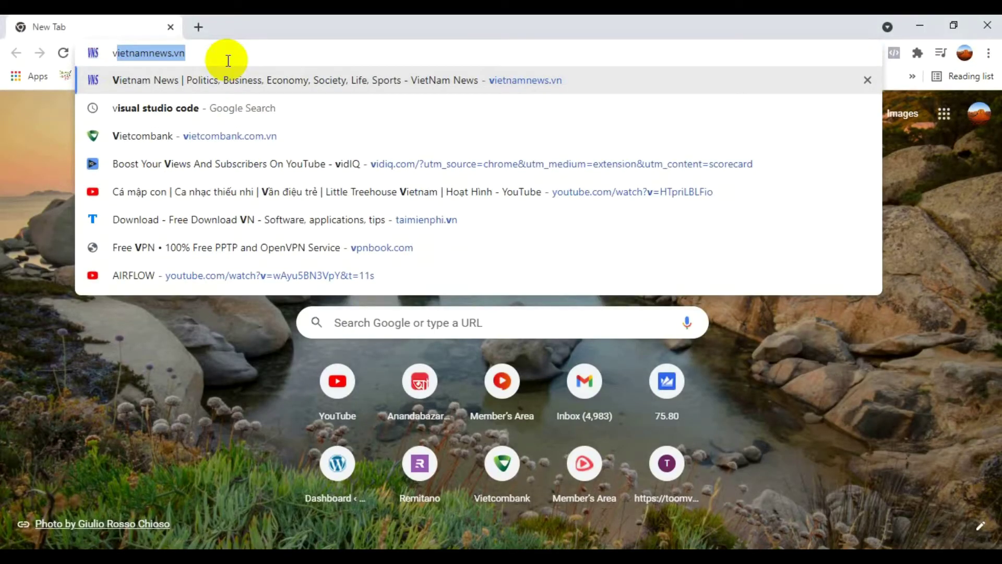
type("is")
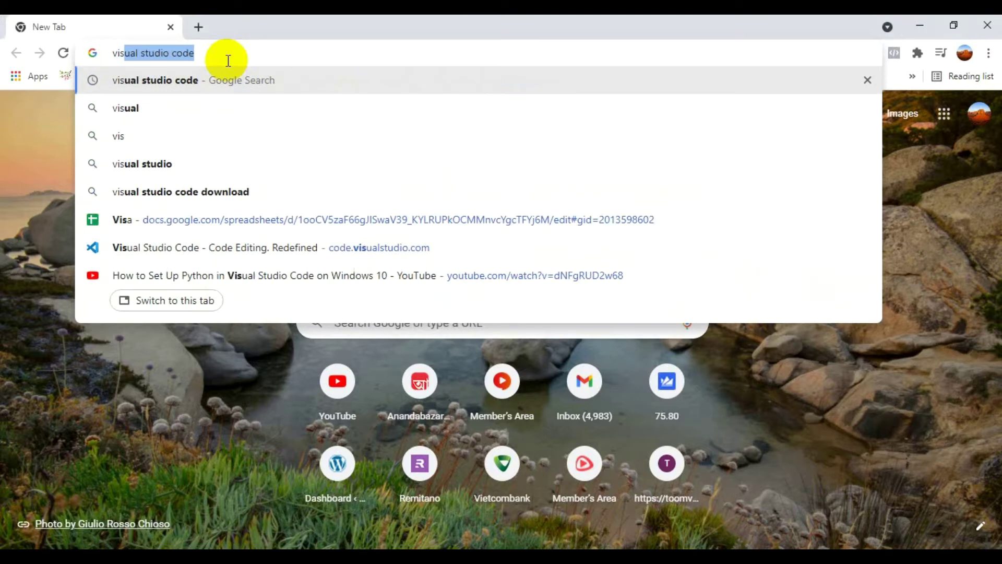
key("Return")
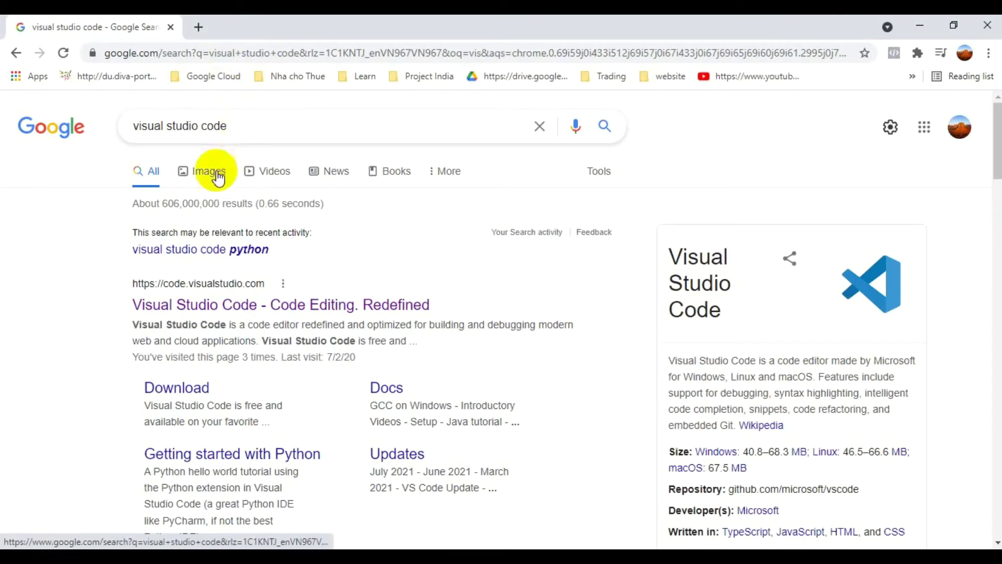
left_click(193, 312)
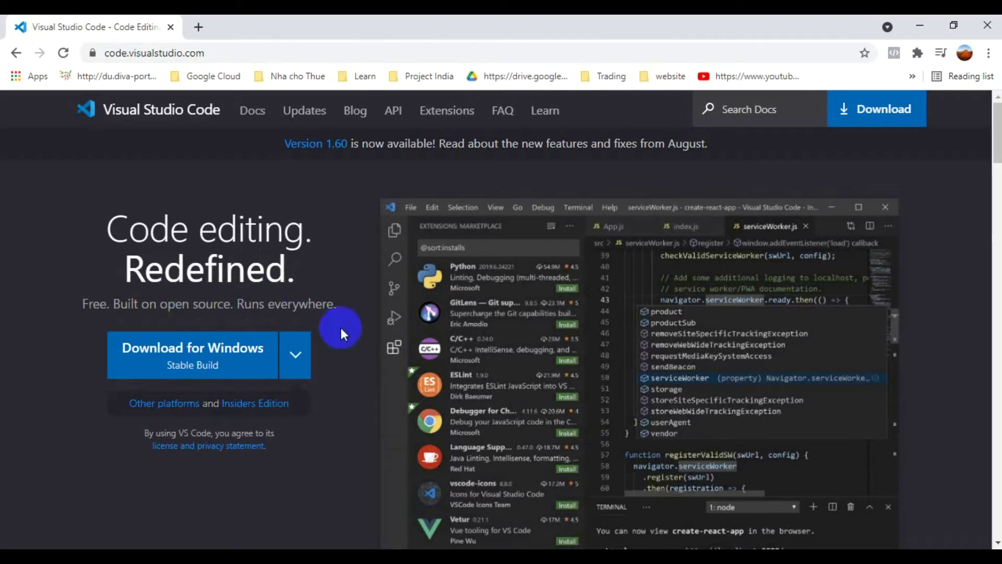
Download the stable Windows x64 User Installer of Visual Studio Code.
left_click(296, 365)
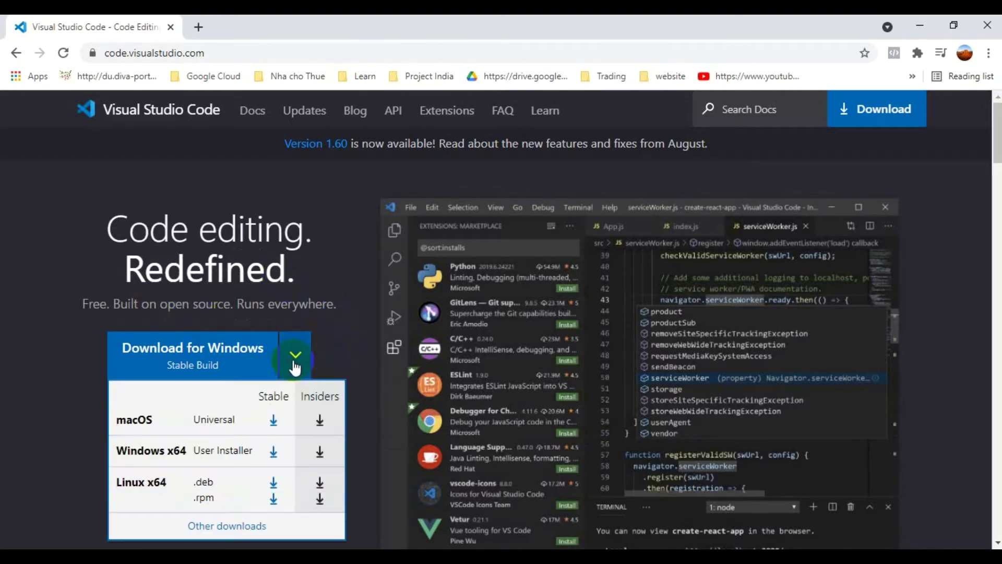
scroll(295, 365, "down", 2)
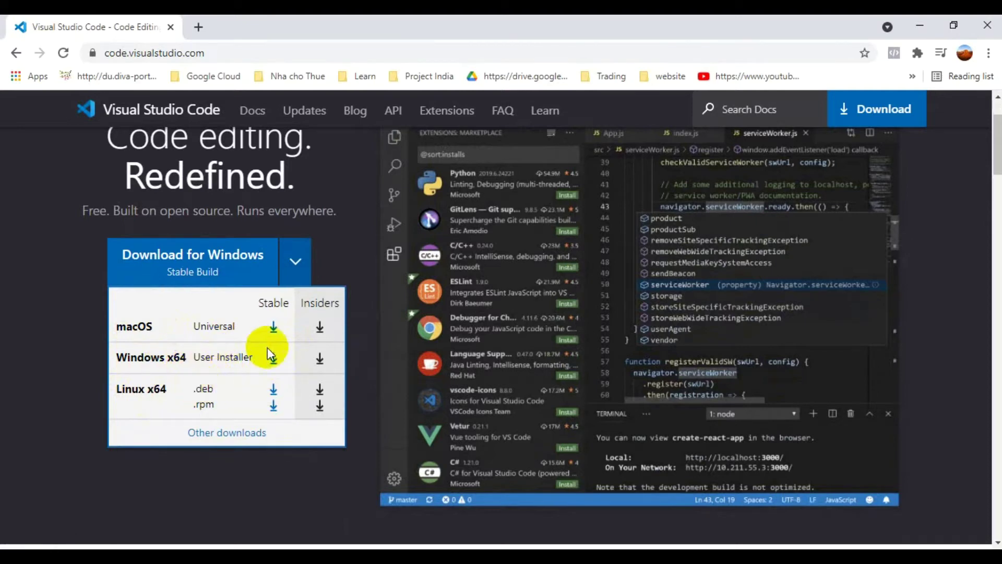
left_click(229, 440)
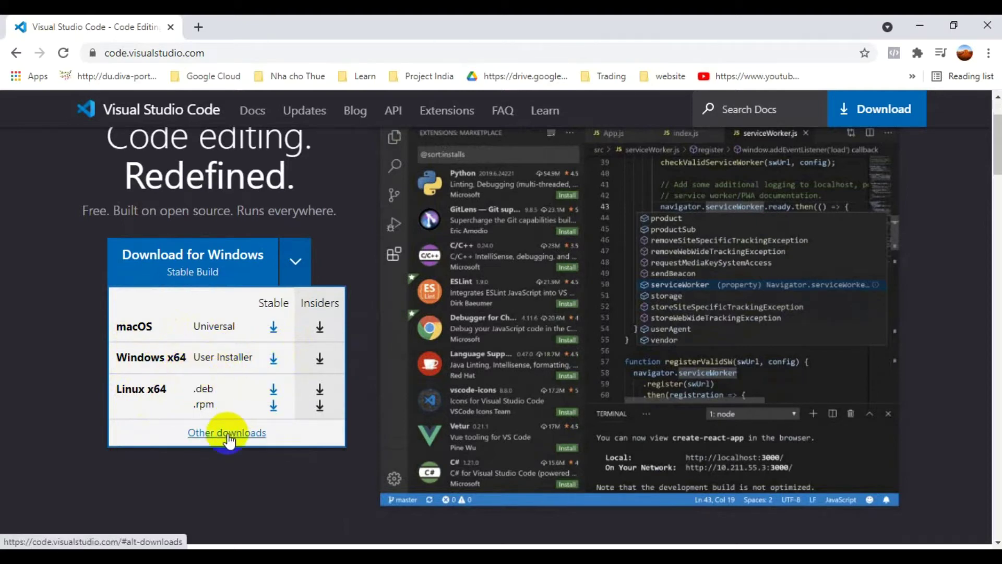
left_click(273, 361)
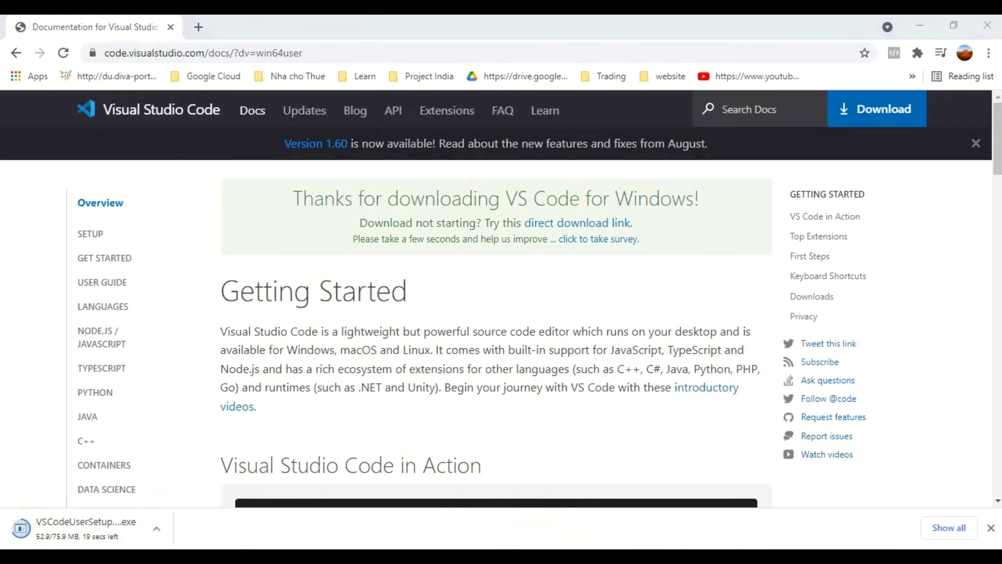
Open Command Prompt and check the installed Python version with python --version.
key("super+s")
type("cmd")
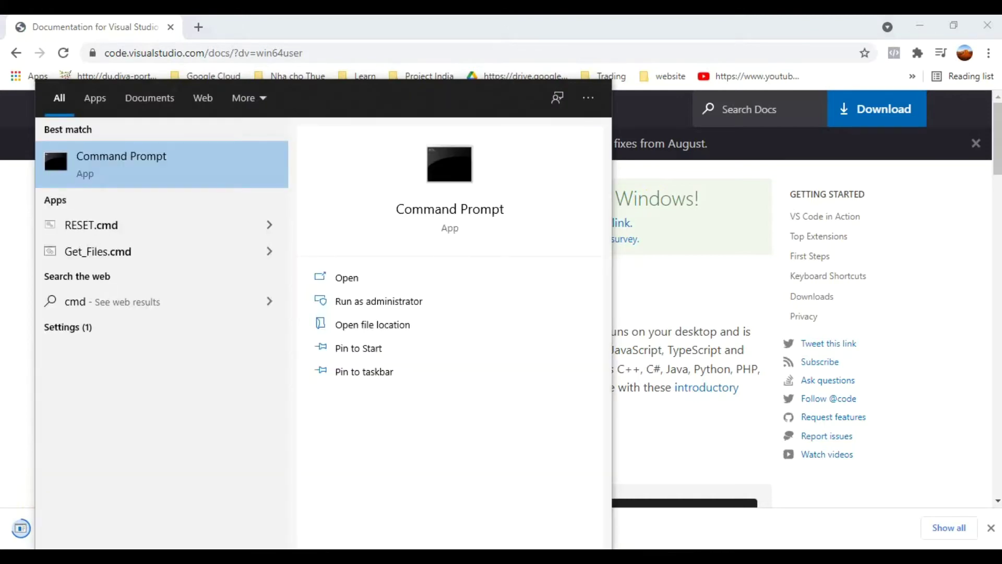
key("Return")
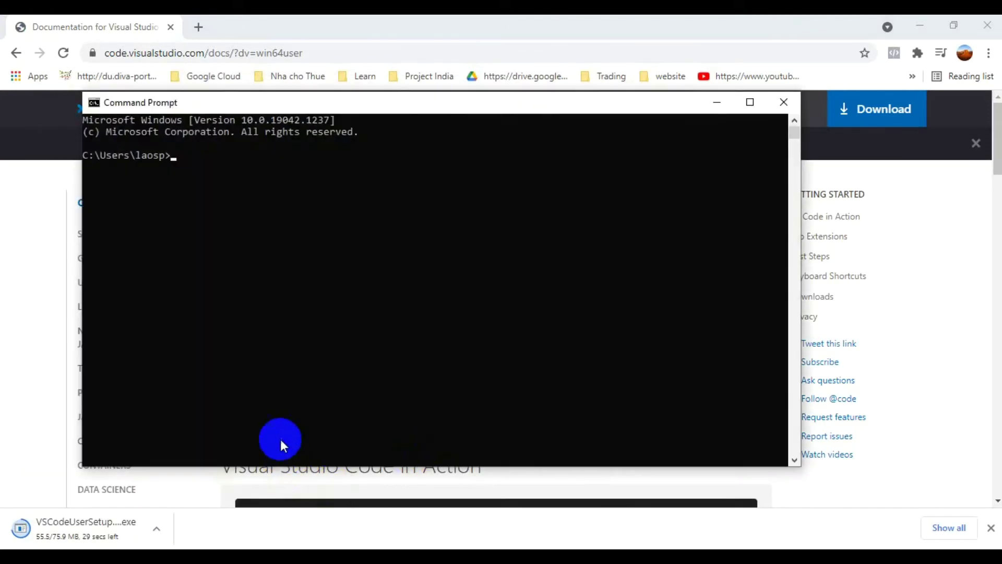
type("python --ve")
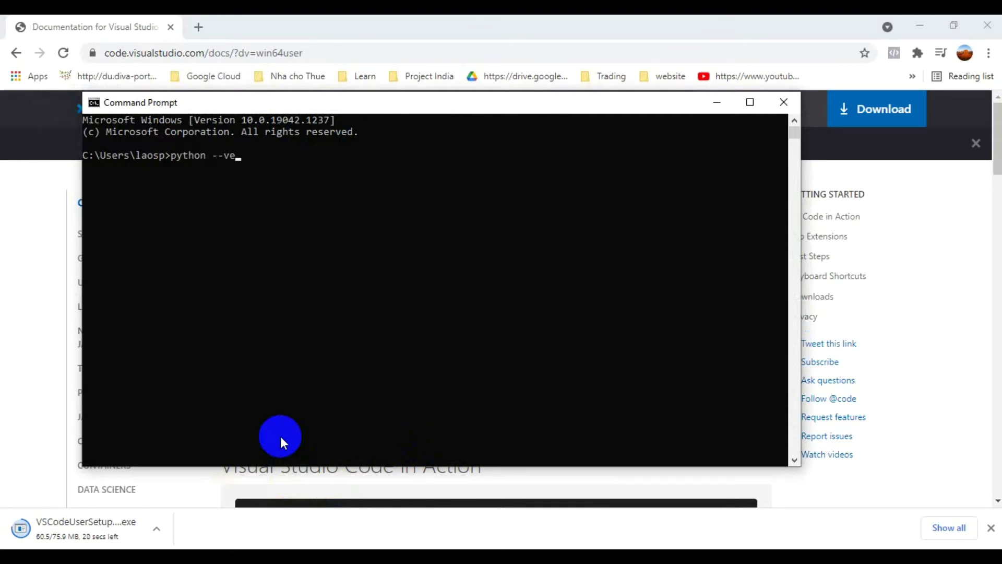
type("rsion")
key("Return")
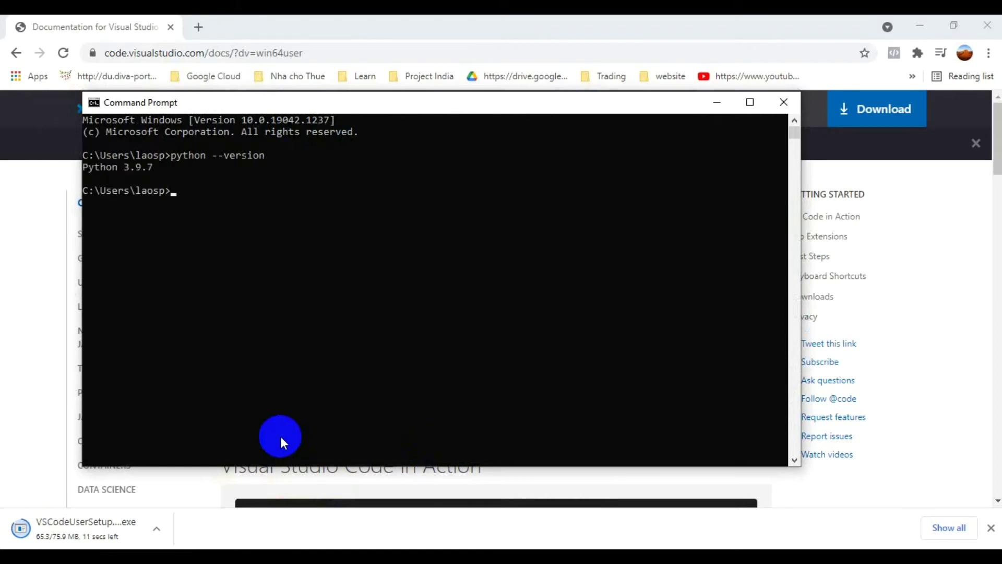
Launch the Python interpreter with the py command and close the Command Prompt window.
type("py")
key("Return")
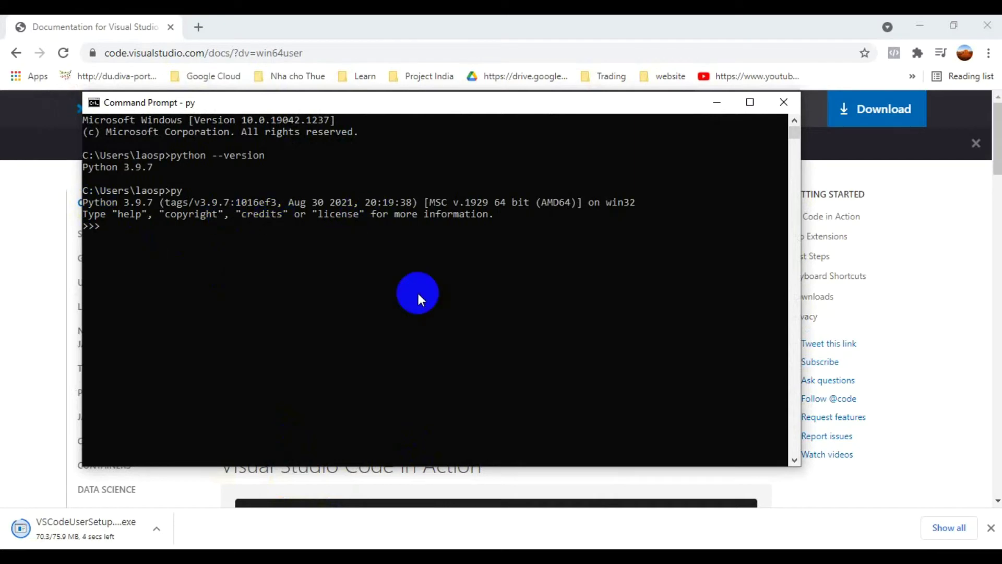
left_click(783, 101)
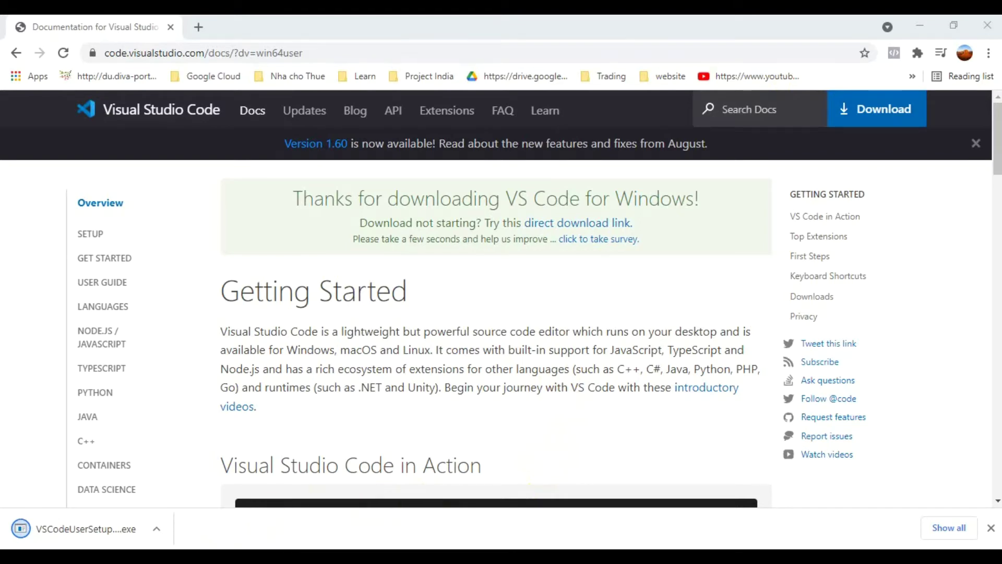
Switch to File Explorer, open C:\Program Files\Python39 and select the folder's full path.
mouse_move(379, 556)
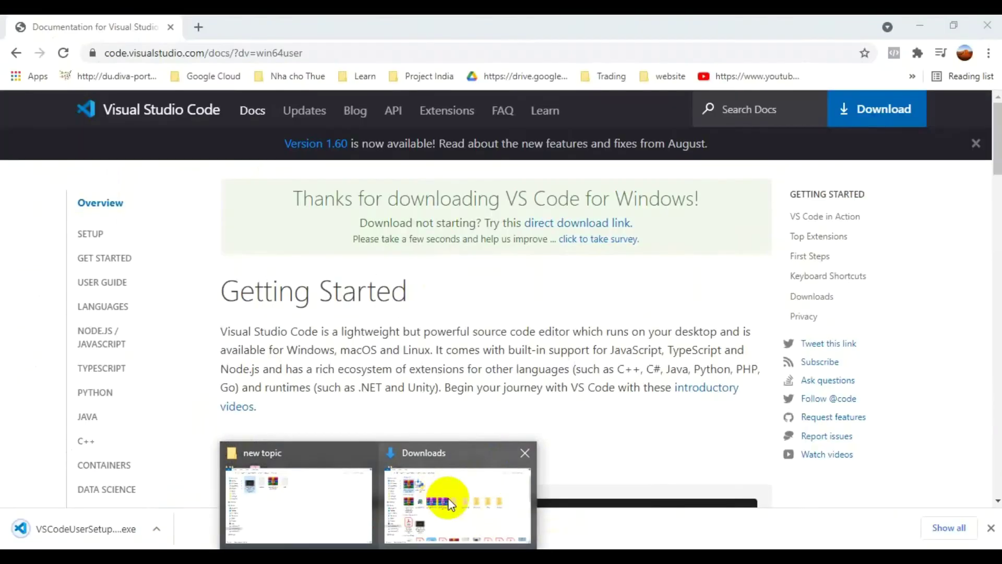
left_click(448, 504)
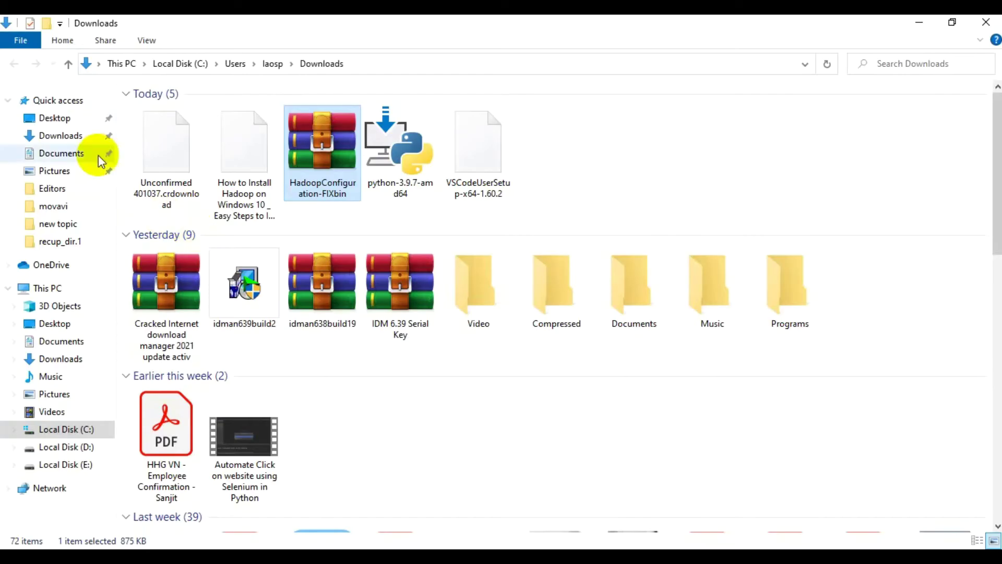
left_click(60, 286)
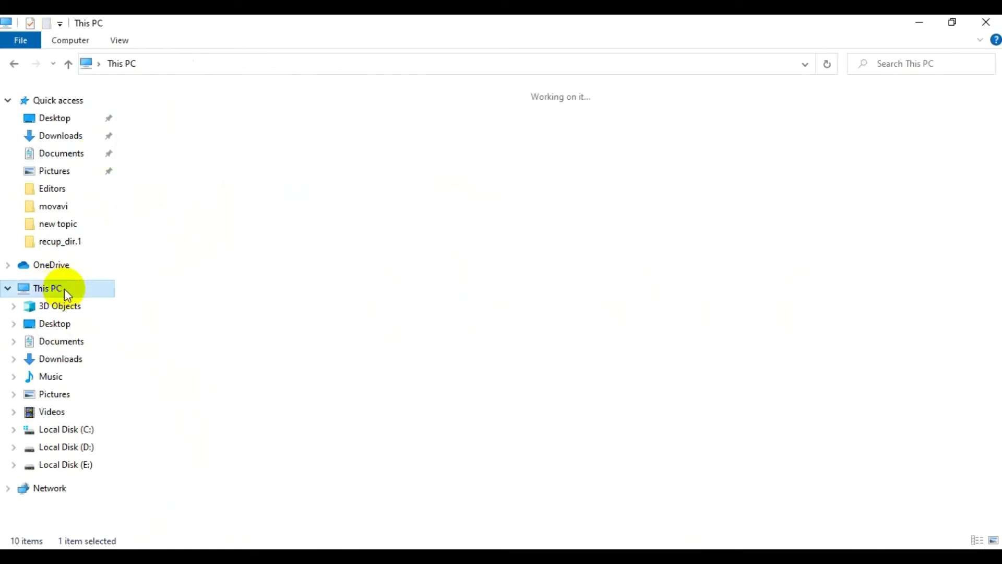
double_click(215, 224)
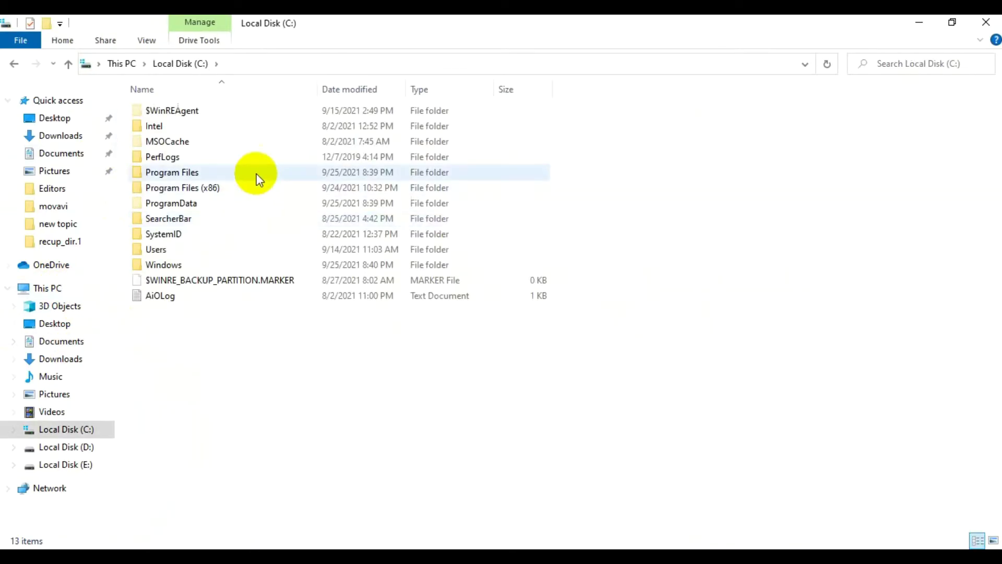
double_click(195, 175)
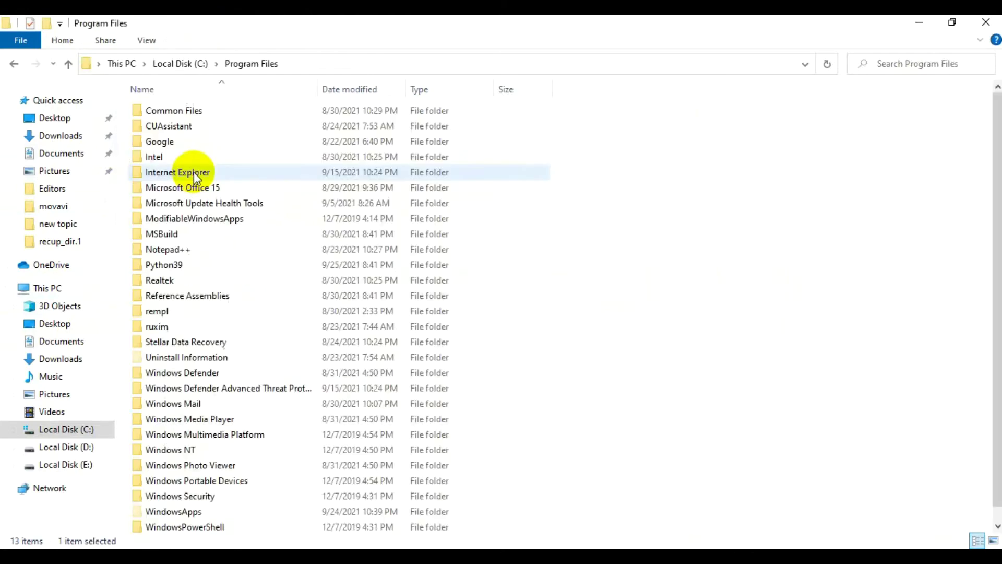
double_click(178, 265)
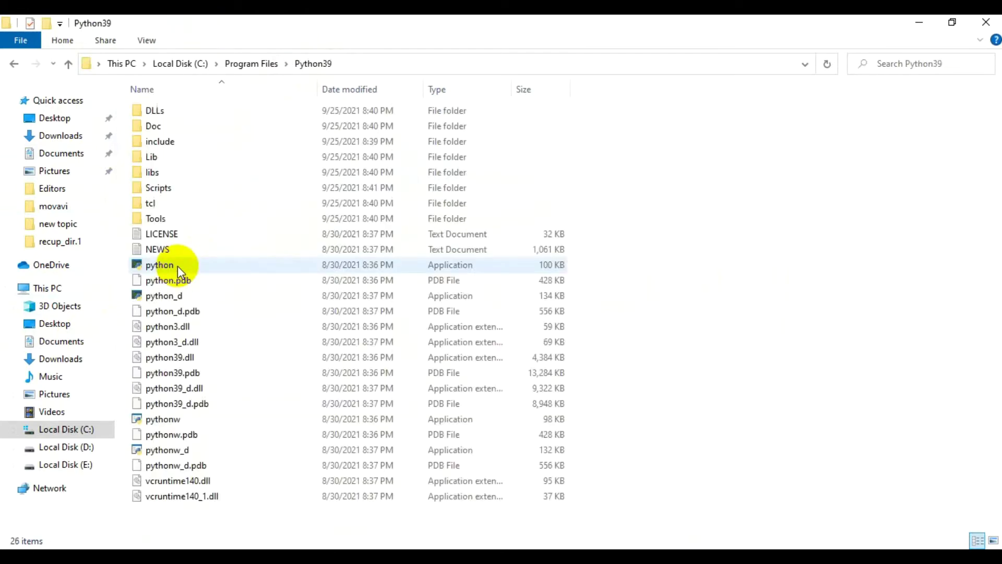
left_click(398, 62)
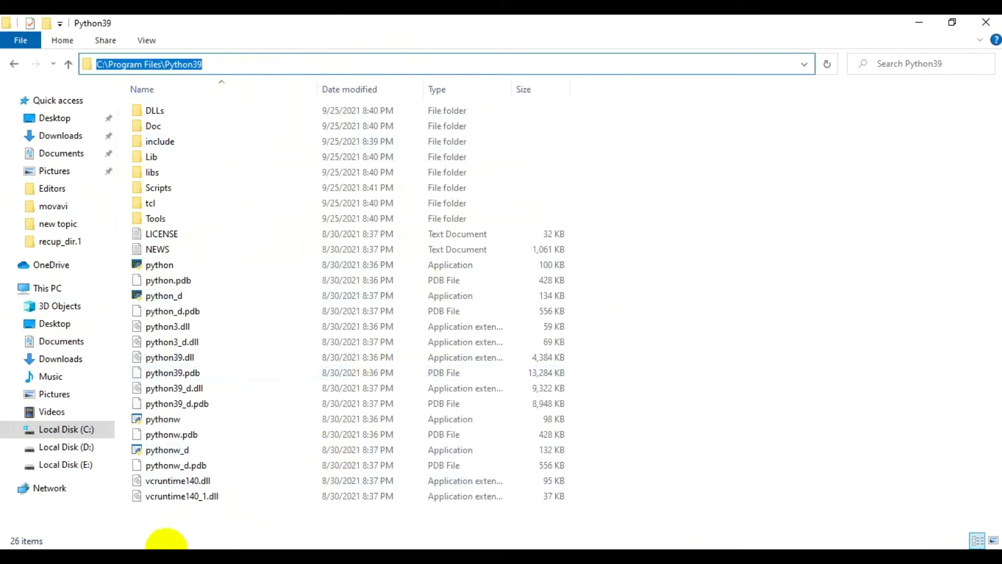
Find the Windows System settings through search and open Environment Variables from the advanced system settings.
left_click(161, 543)
type("sys")
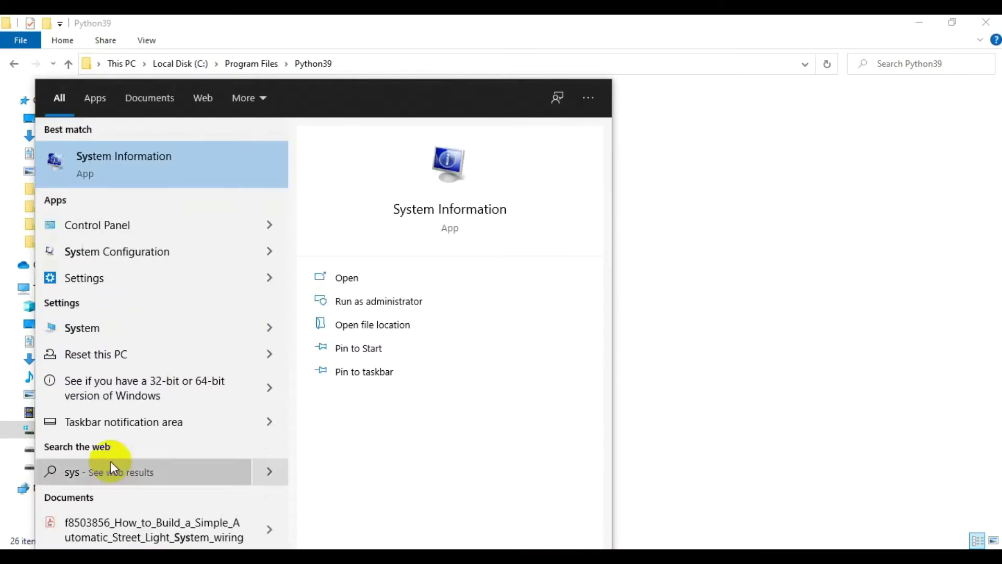
left_click(96, 334)
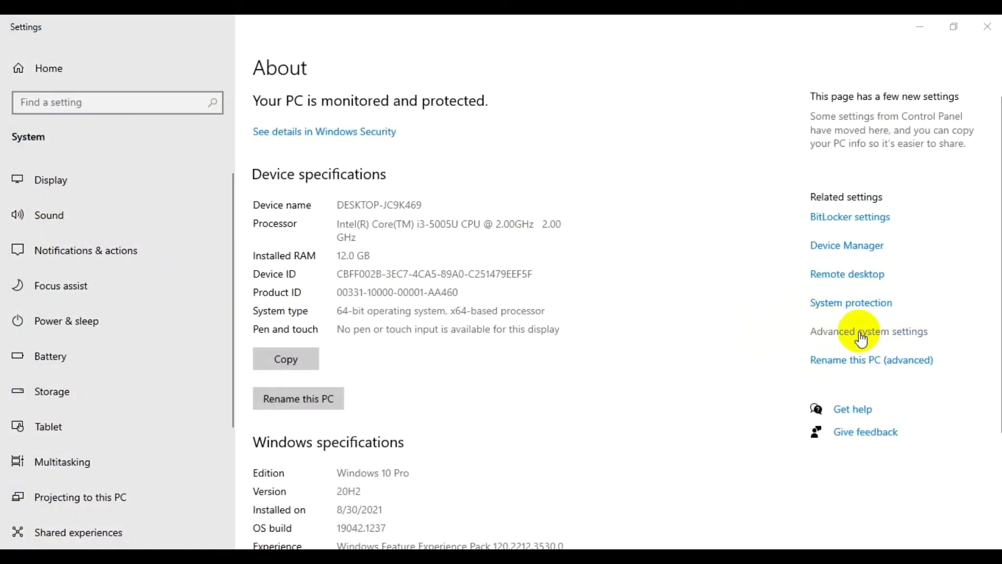
left_click(861, 338)
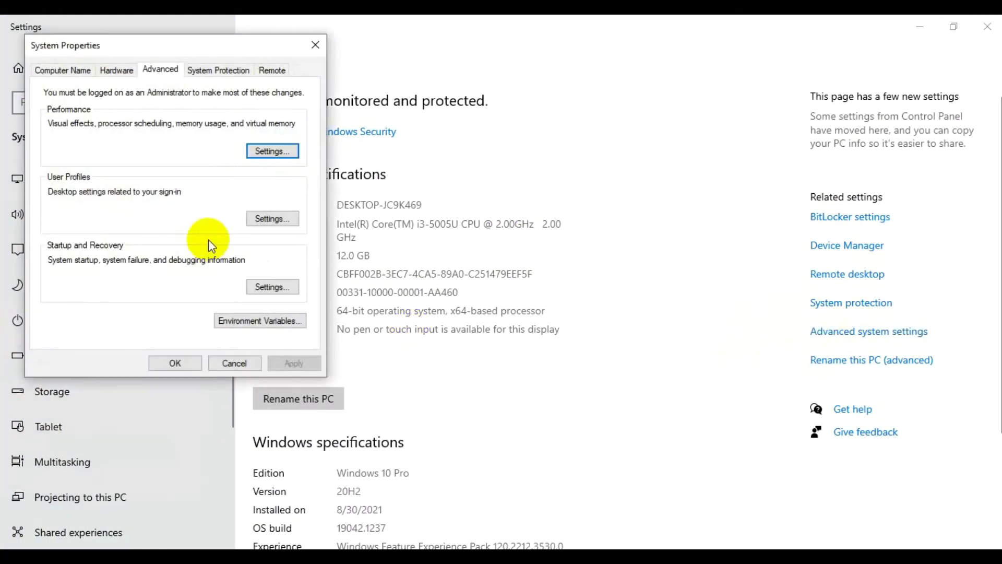
left_click(246, 331)
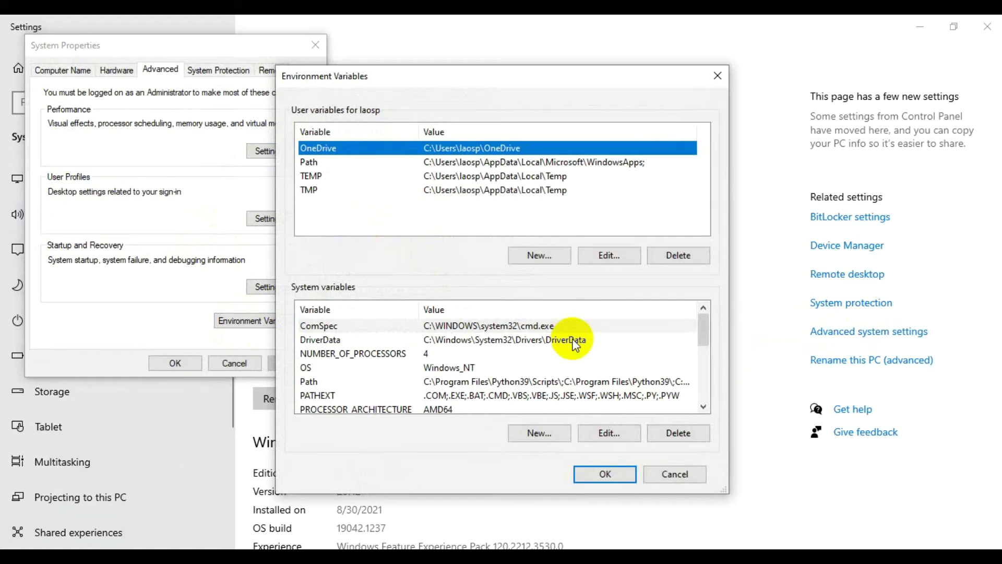
Look through the system variables list, including the Path entry.
scroll(574, 345, "down", 1)
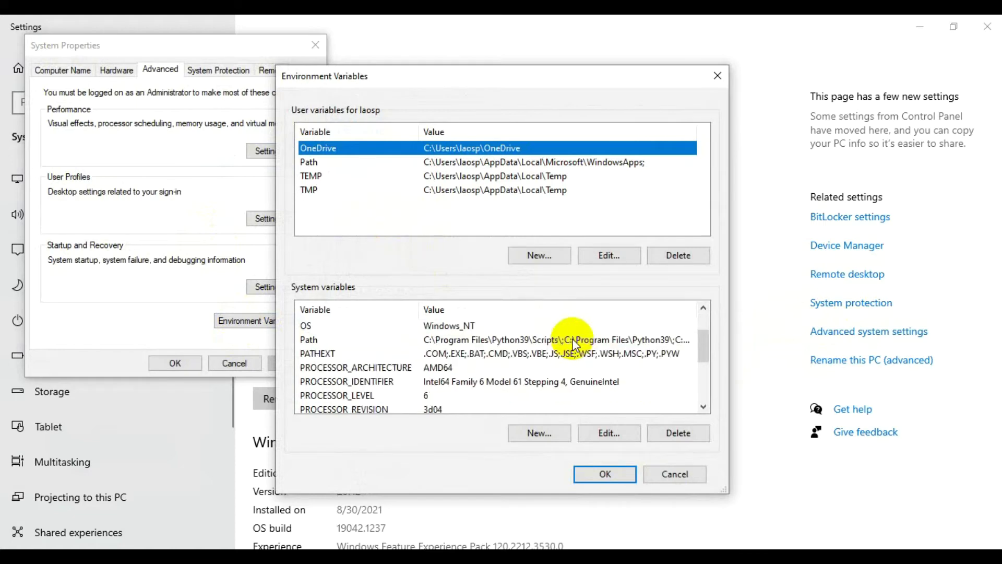
scroll(574, 344, "down", 1)
scroll(574, 344, "down", 1)
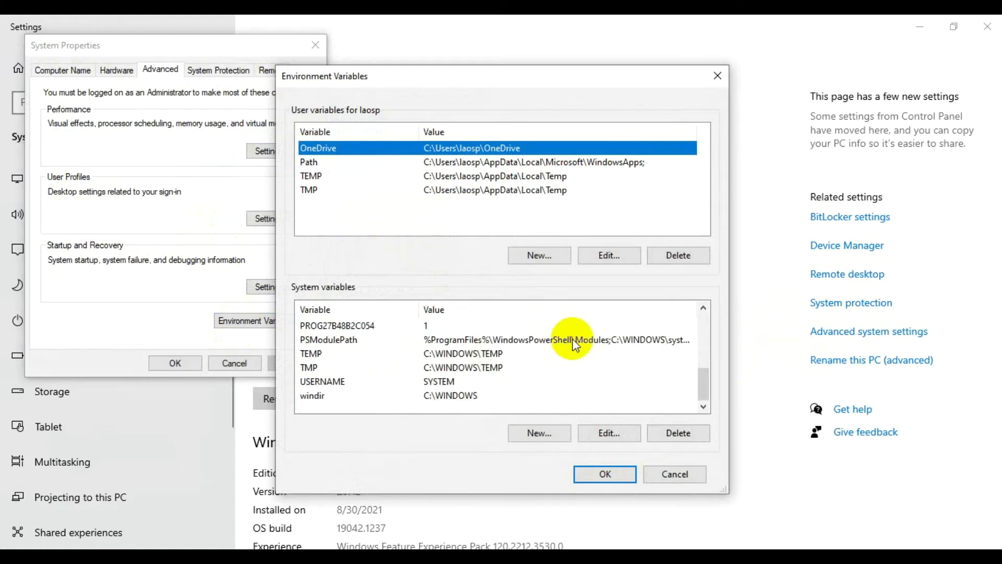
scroll(574, 344, "up", 4)
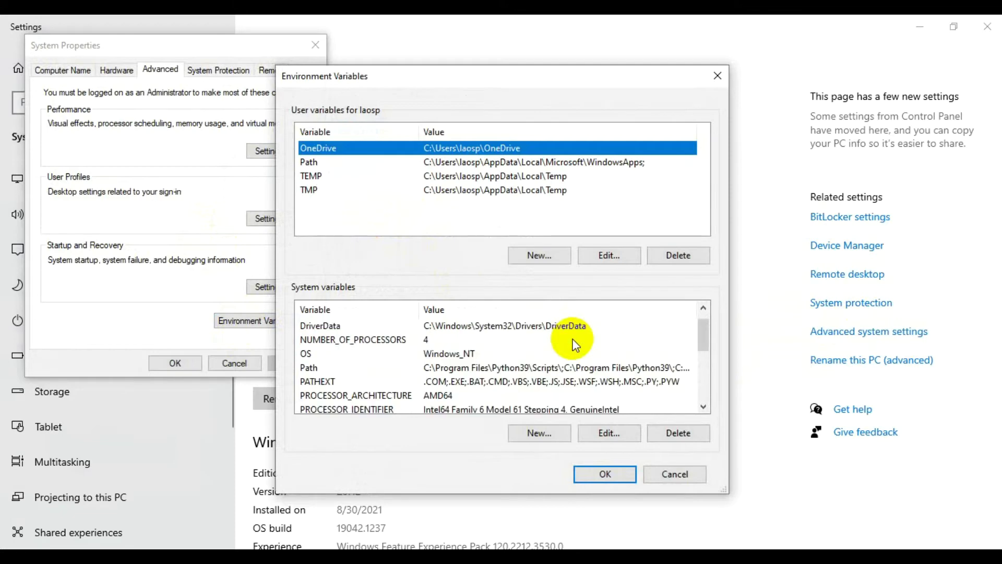
Reopen Environment Variables from the advanced system settings, open the system Path variable and select its C:\Program Files\Python39\ entry.
left_click(529, 256)
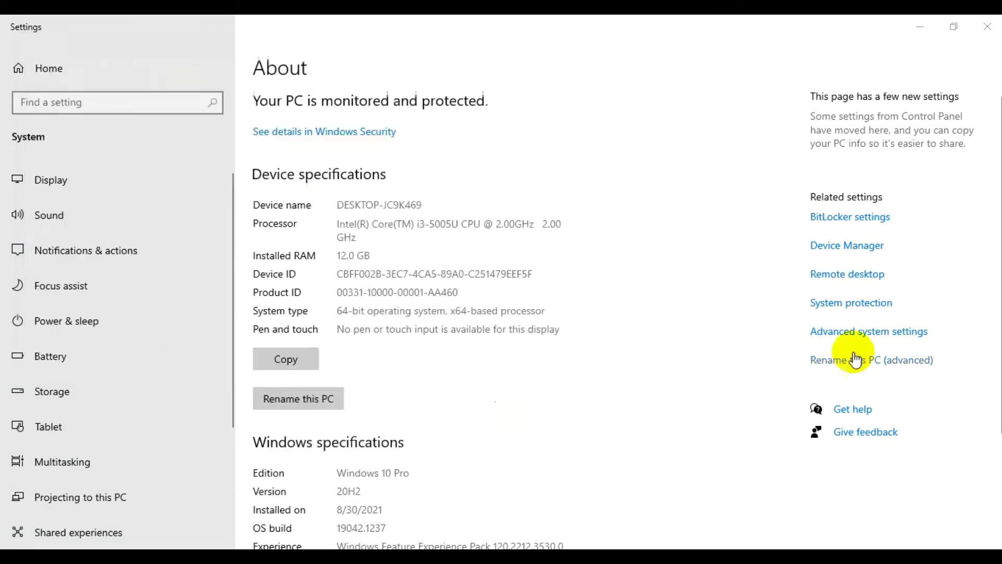
left_click(818, 332)
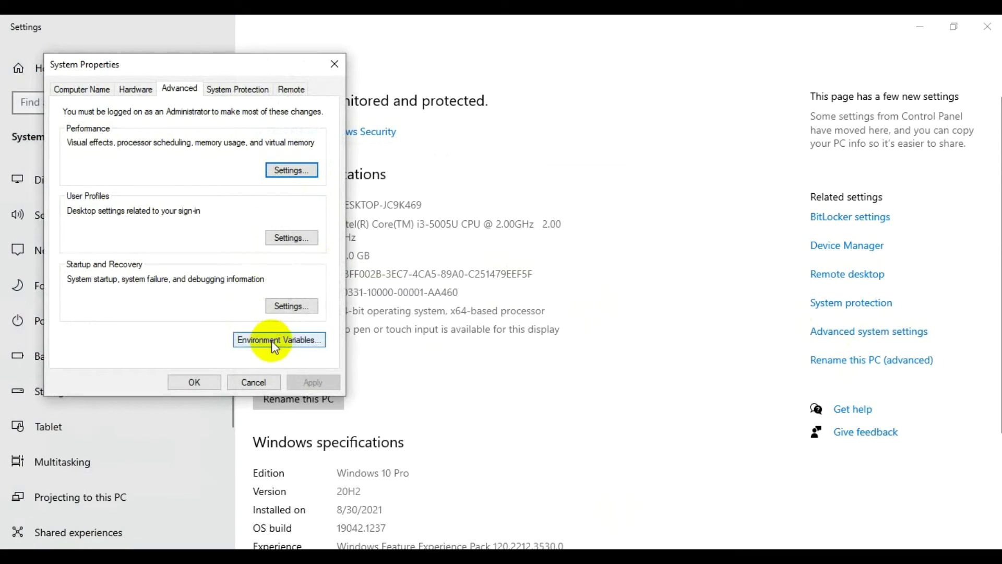
left_click(272, 346)
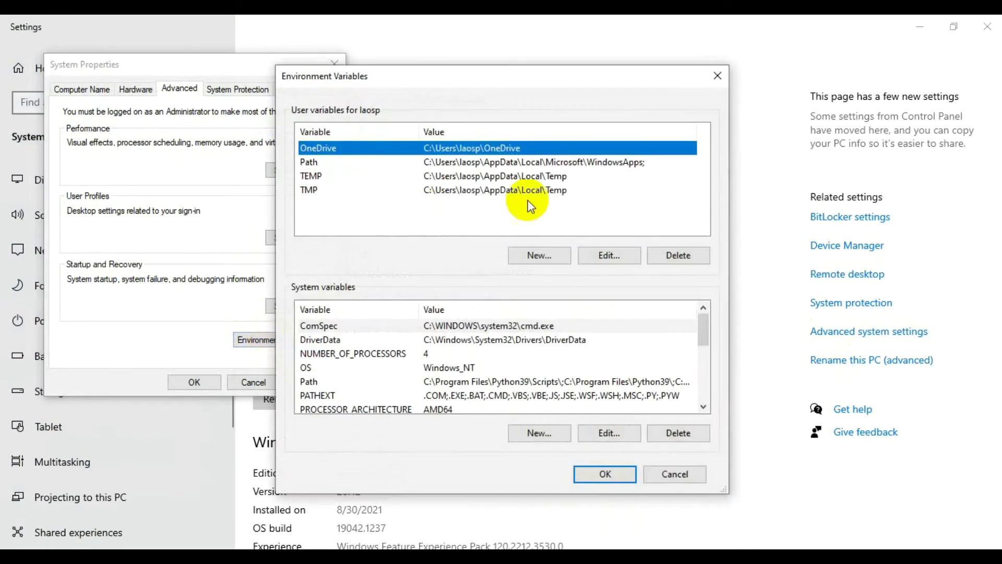
left_click(441, 383)
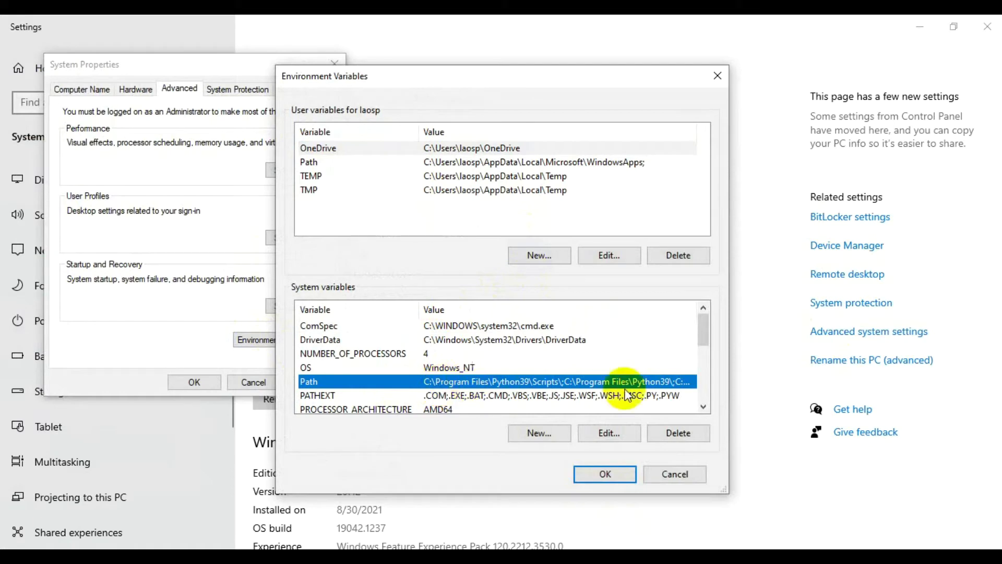
left_click(609, 434)
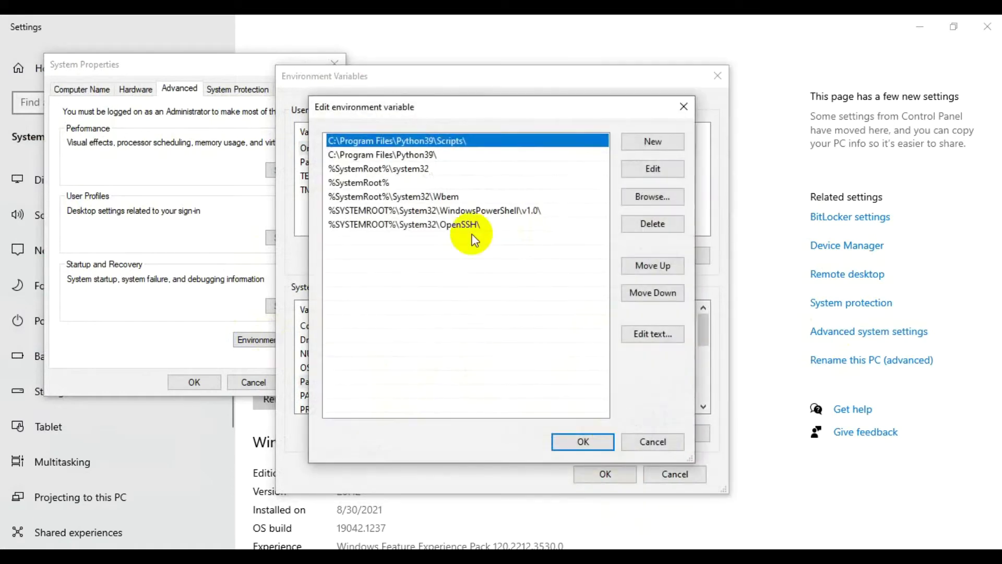
left_click(405, 156)
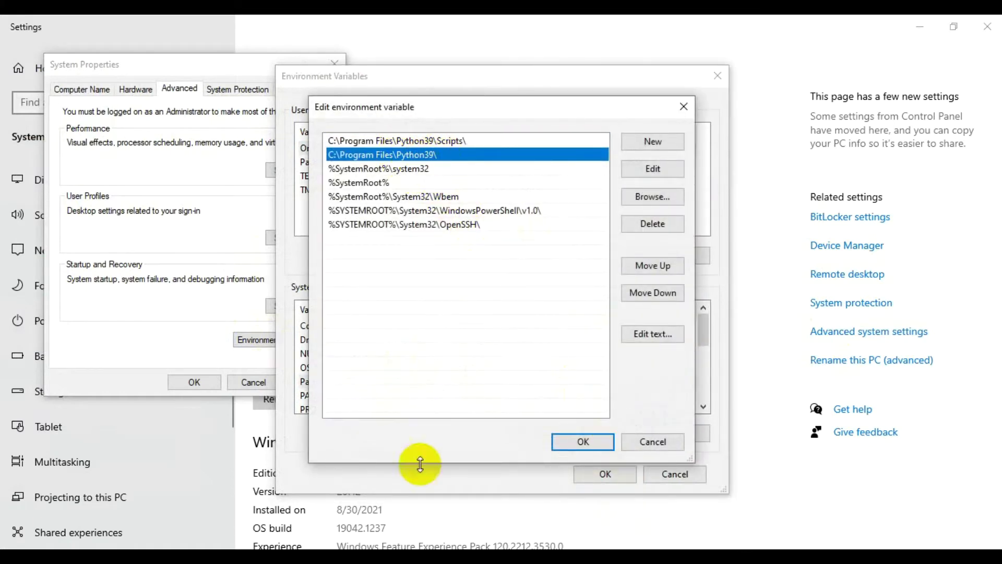
Copy the full path of the Python39 folder from File Explorer and return to the Path entry list.
left_click(401, 557)
left_click(465, 489)
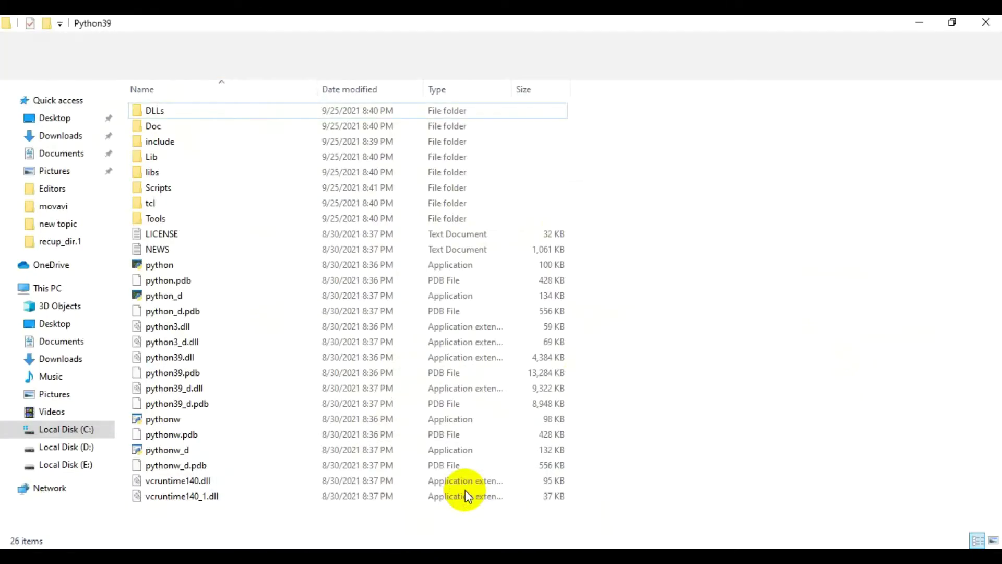
left_click(352, 67)
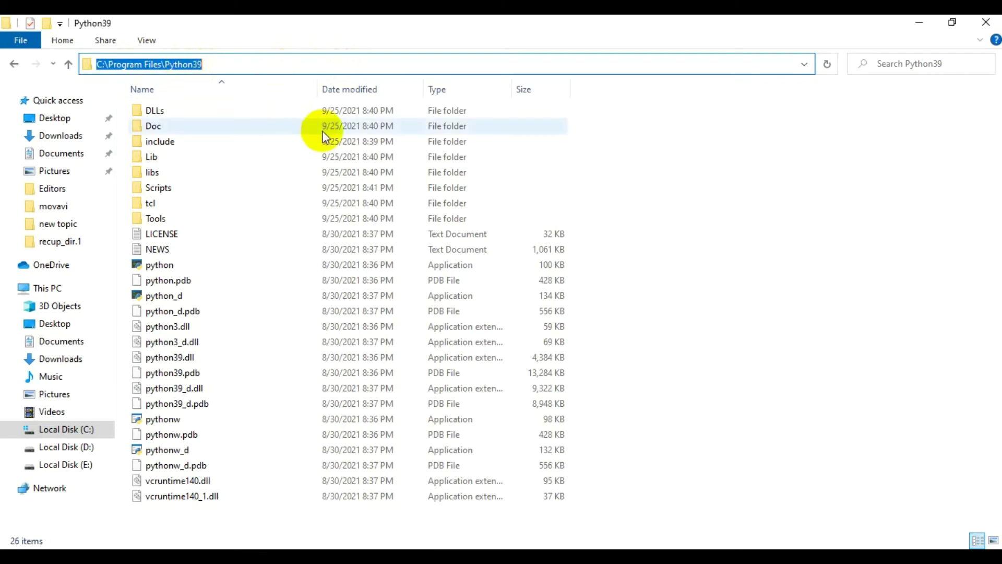
key("ctrl+c")
key("alt+Tab")
key("ctrl+v")
key("Return")
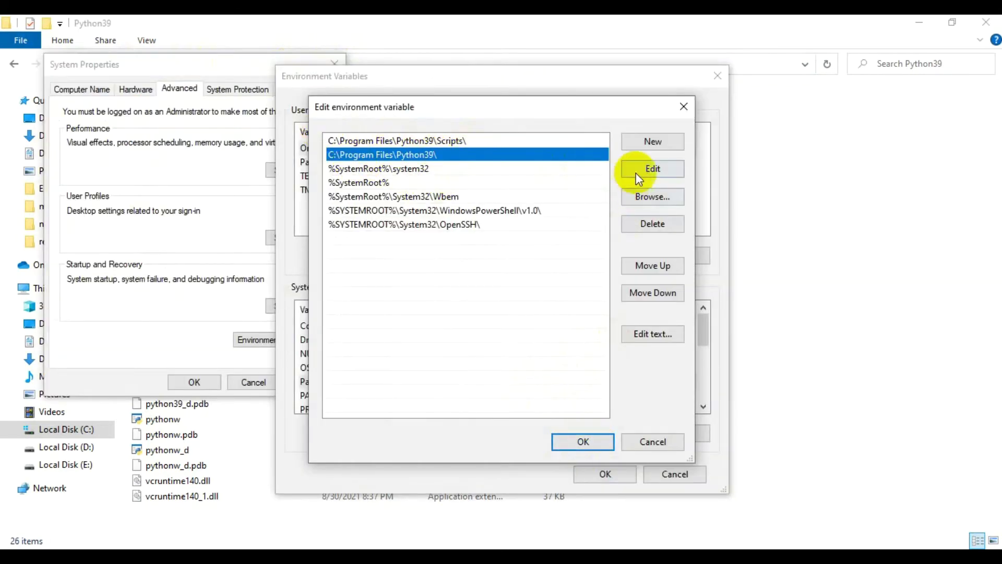
Try starting a new entry in the system Path list, and cancel out of all the system settings dialogs.
left_click(644, 144)
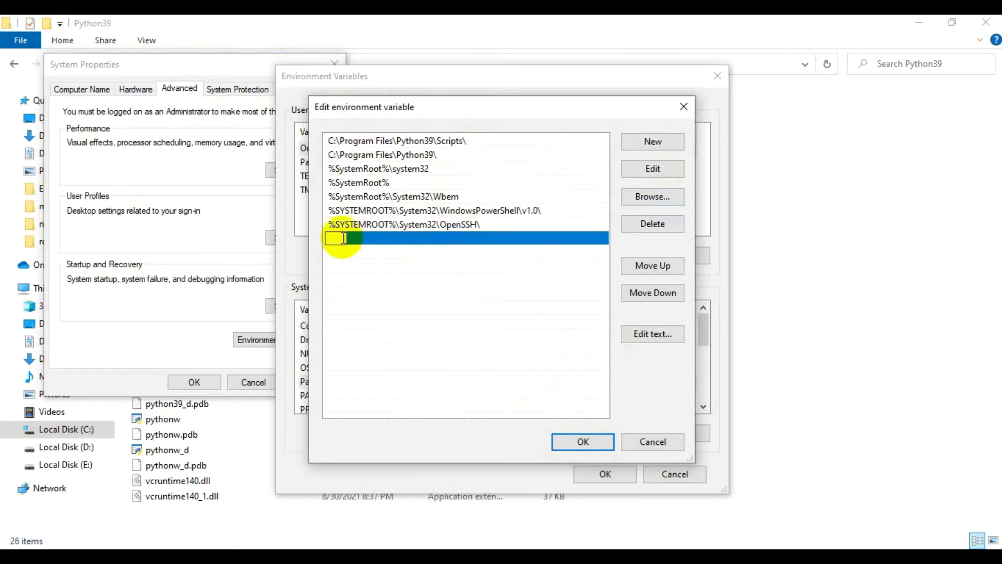
left_click(649, 446)
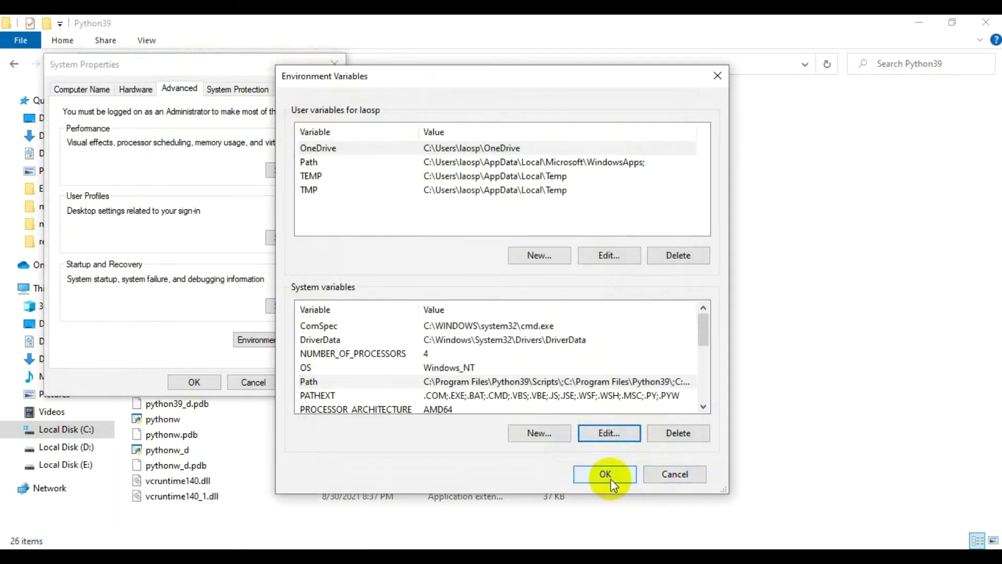
left_click(660, 479)
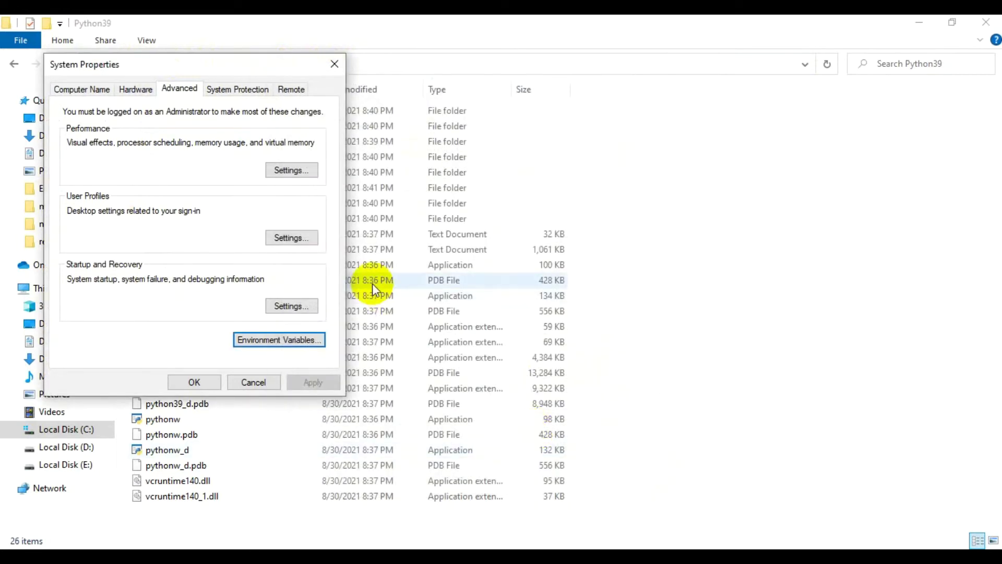
left_click(273, 384)
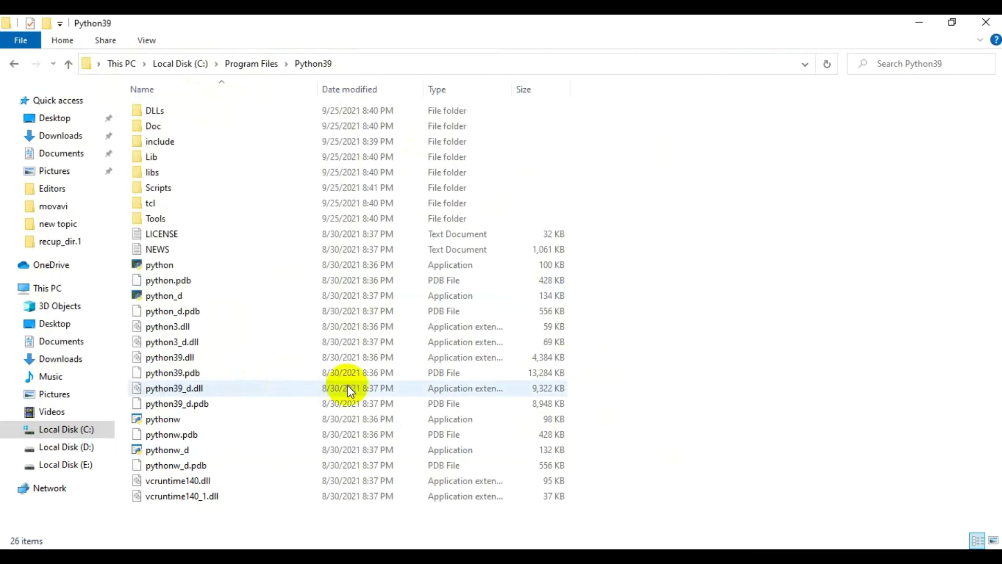
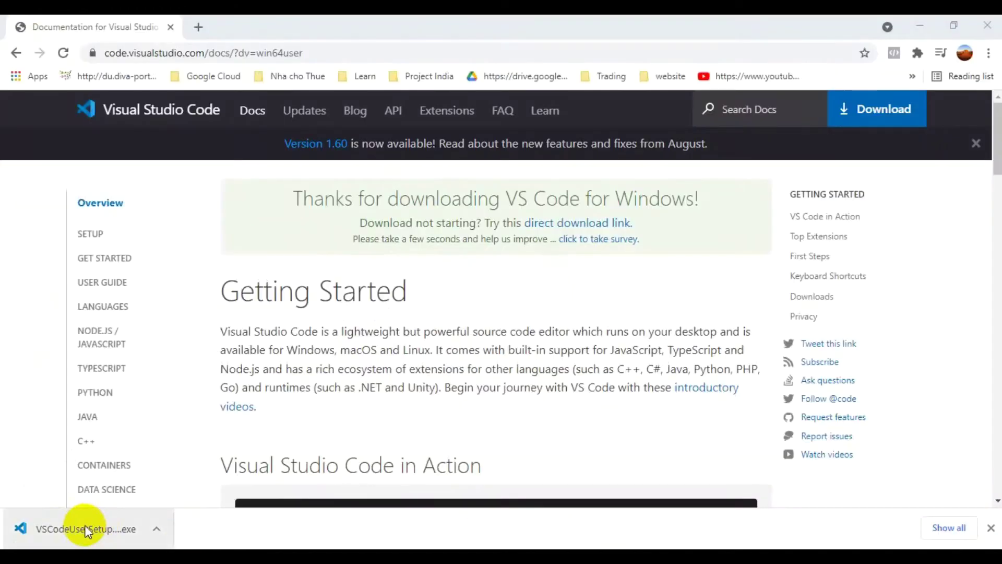
Run the downloaded VSCodeUserSetup installer, dismiss the duplicate setup warning and bring the setup wizard into full view.
left_click(70, 529)
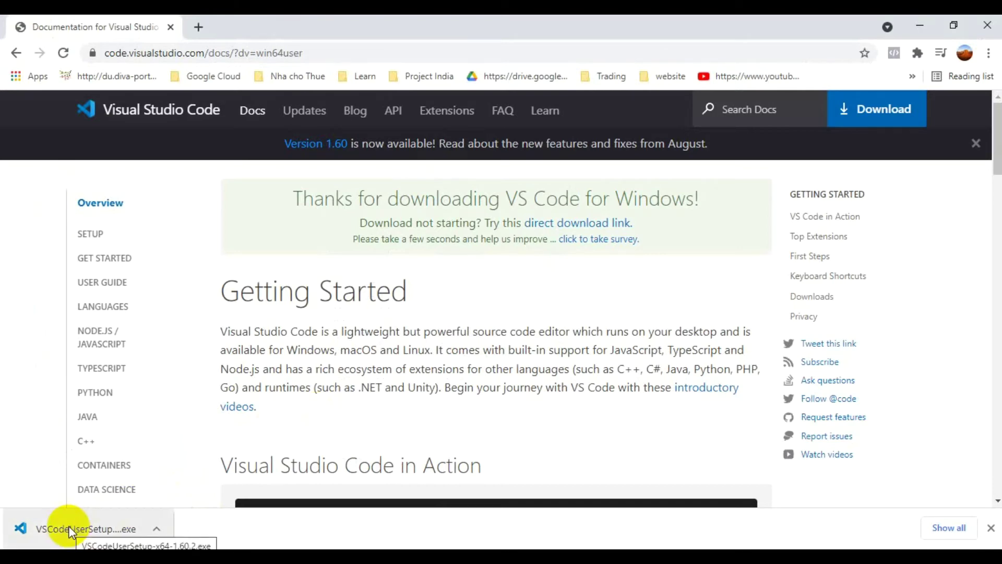
left_click(92, 524)
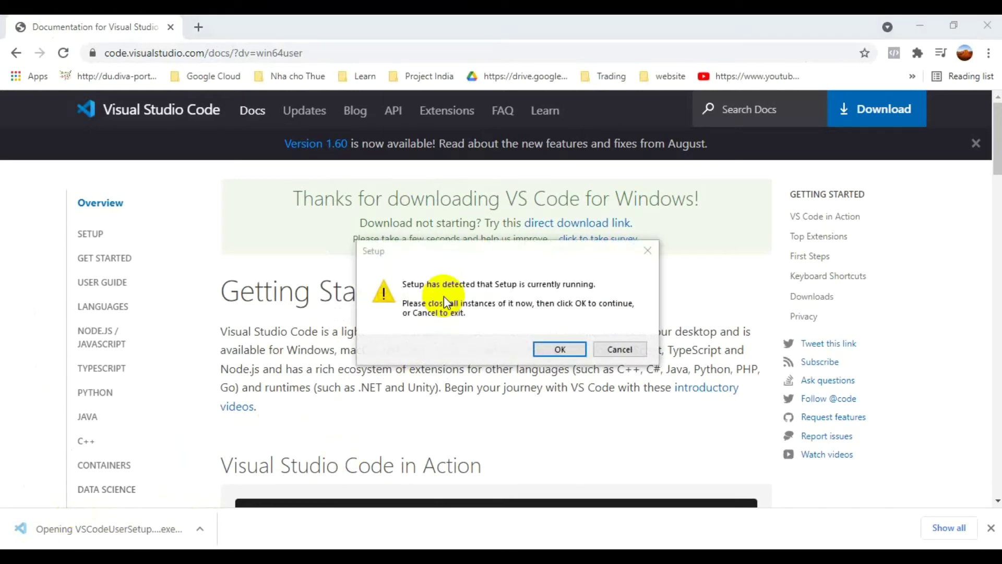
left_click_drag(584, 128, 839, 242)
left_click(495, 323)
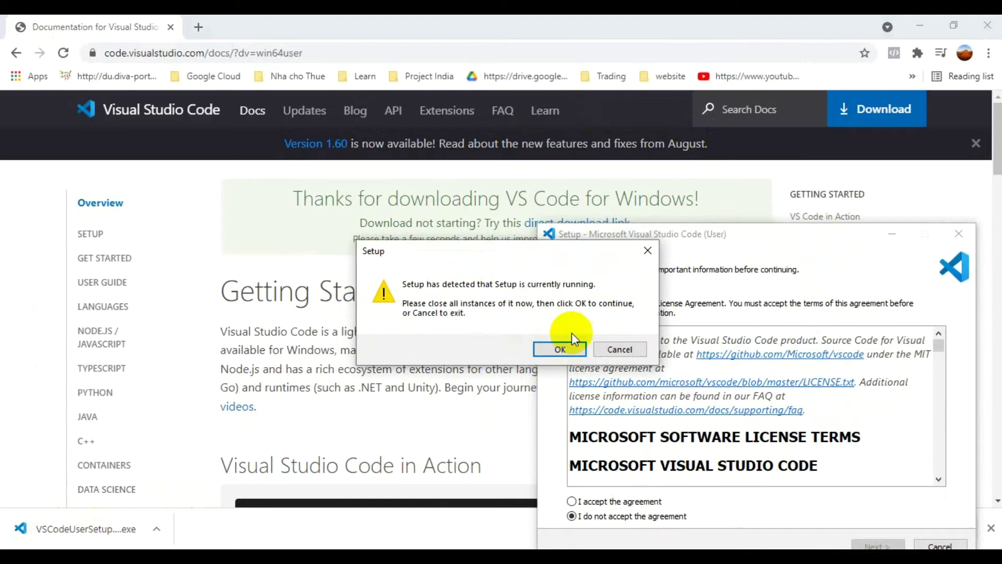
left_click(560, 349)
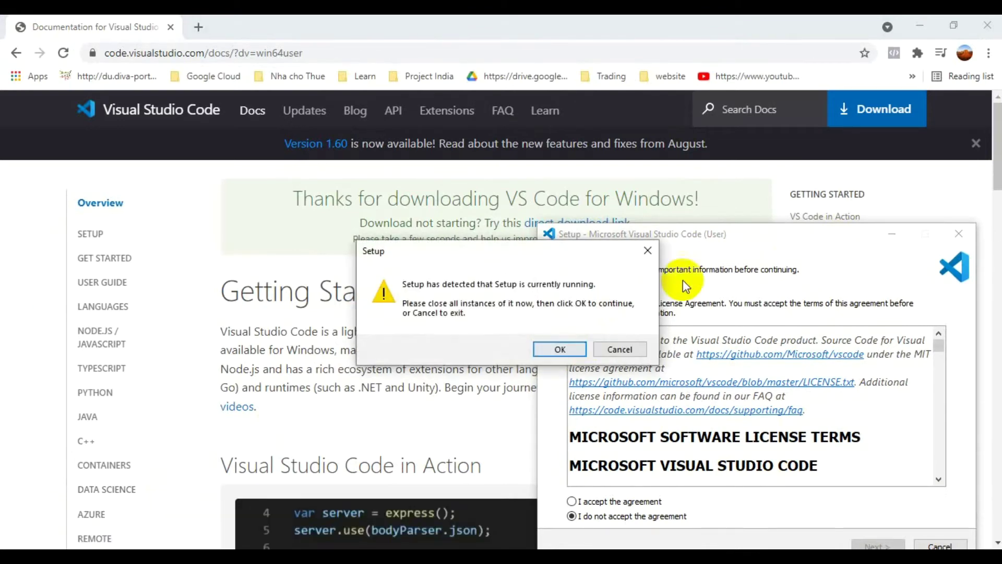
left_click(647, 251)
left_click_drag(692, 244, 441, 75)
Accept the license agreement and keep the default destination location and the Visual Studio Code Start Menu folder.
left_click(321, 334)
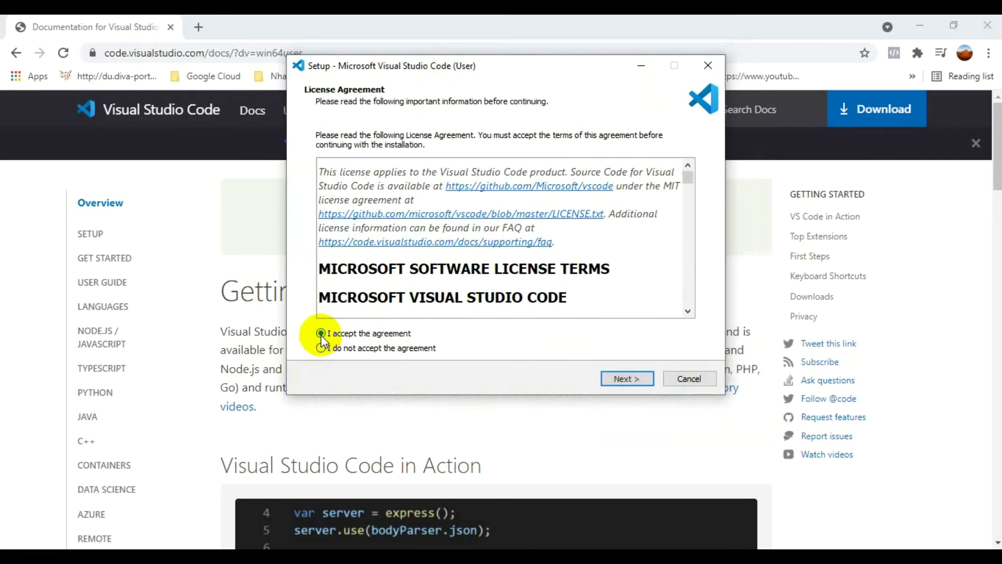
left_click(635, 375)
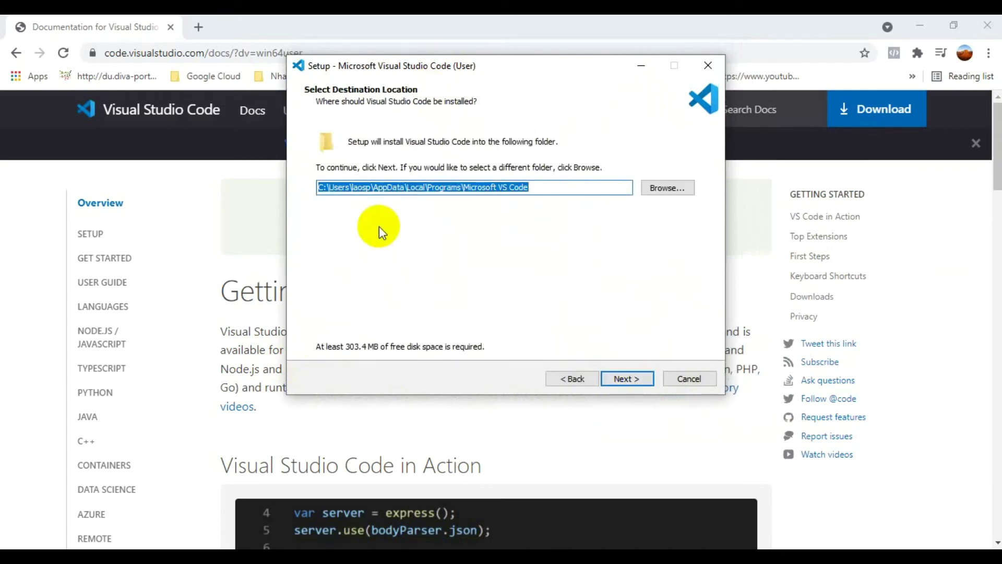
left_click(625, 377)
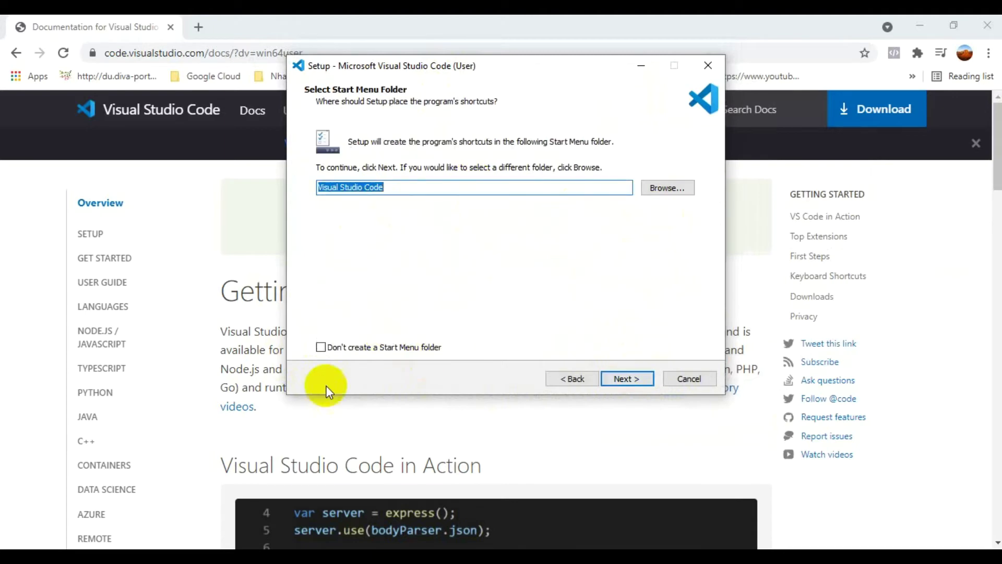
left_click(621, 377)
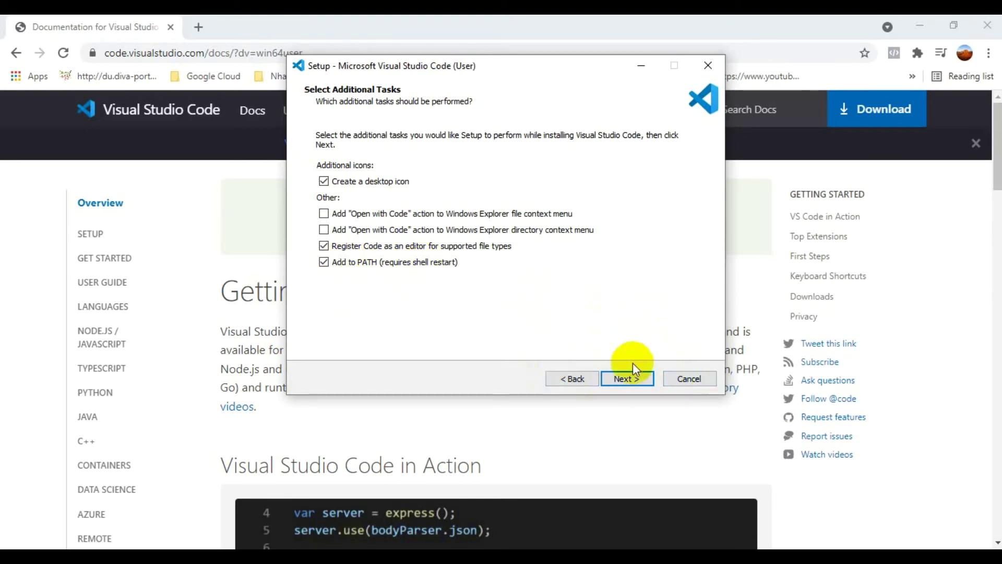
Install Visual Studio Code with only the desktop icon and Add to PATH tasks, and launch it when setup finishes.
left_click(459, 246)
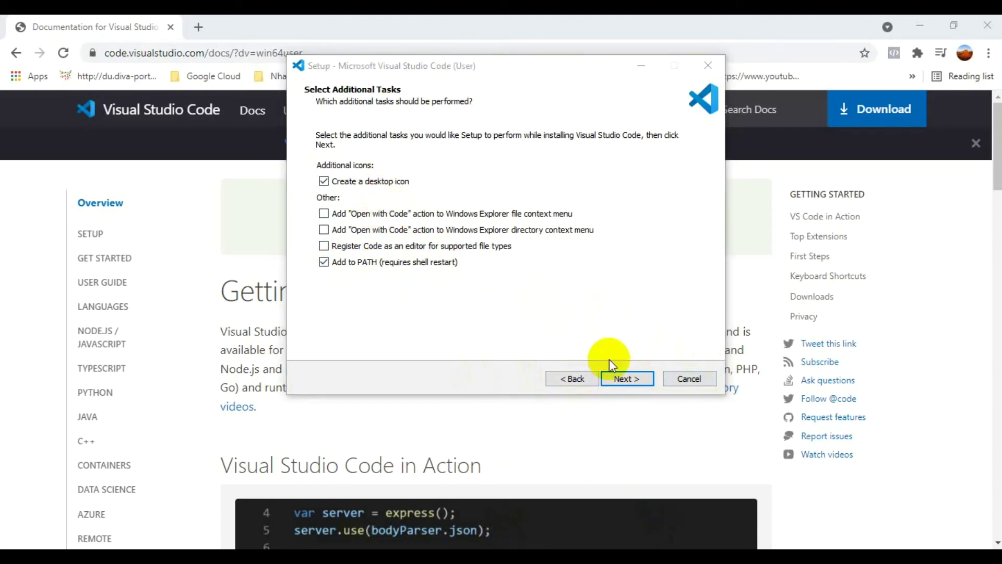
left_click(621, 377)
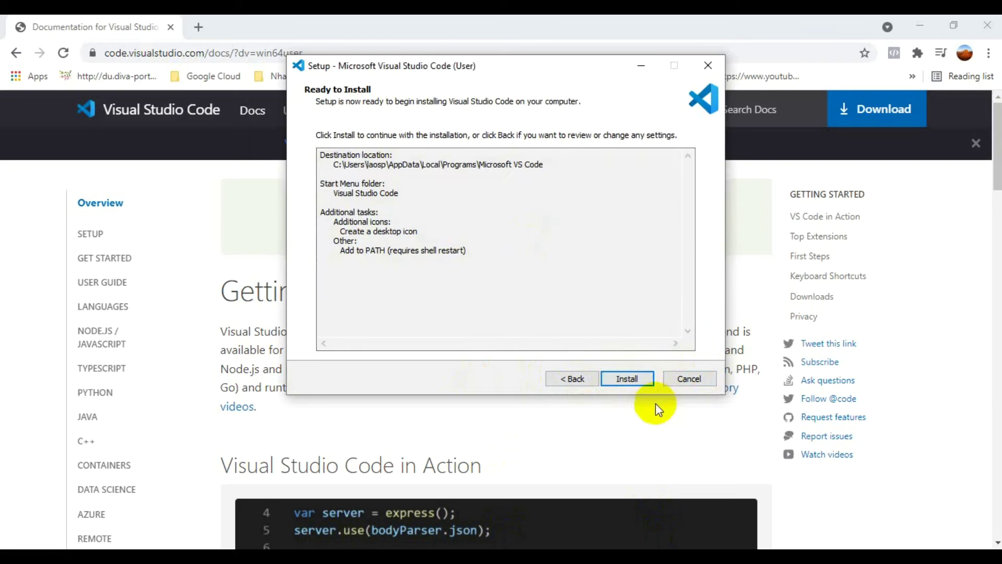
left_click(634, 383)
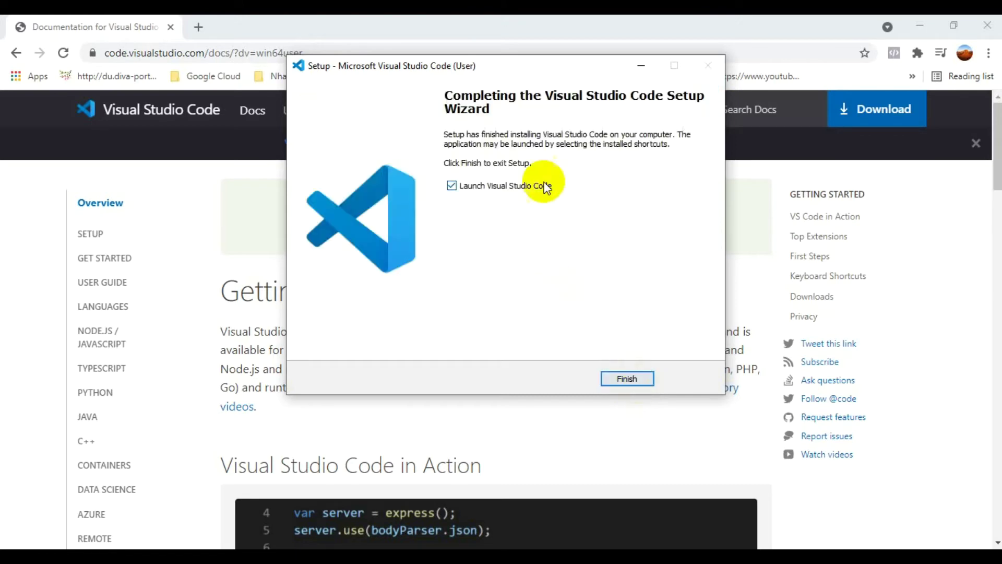
left_click(617, 380)
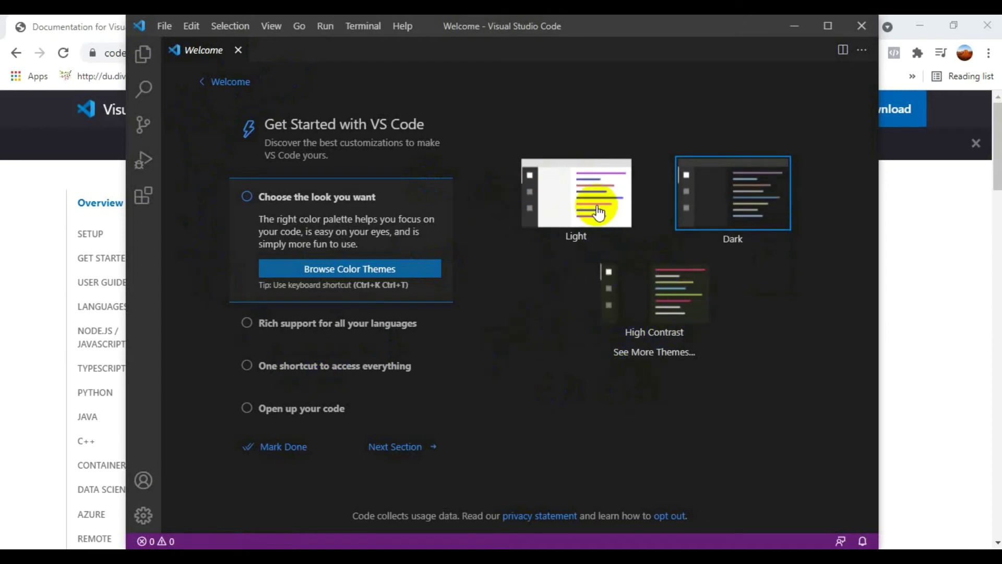
Try the Light color theme on the Welcome page and switch back to the Dark theme.
left_click(738, 213)
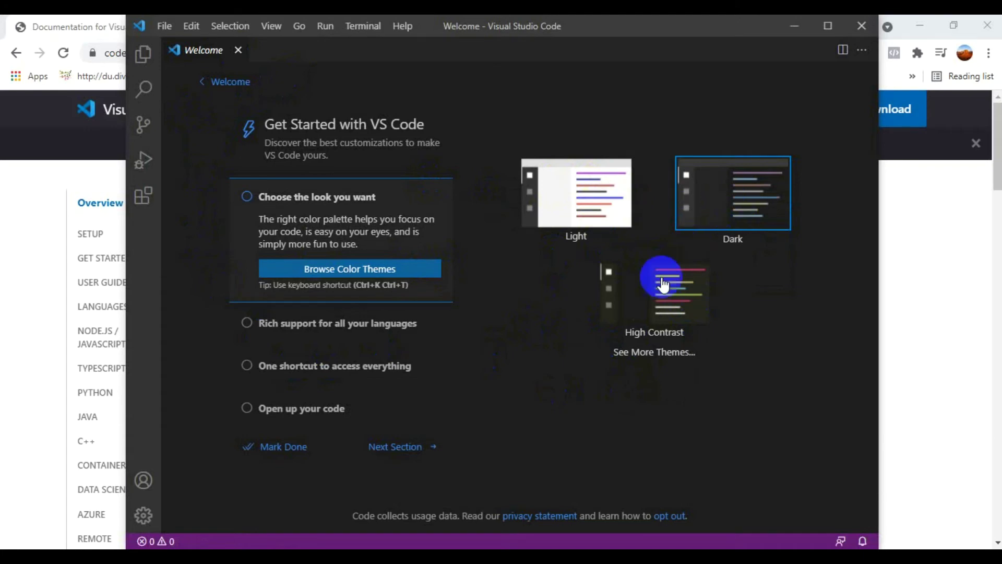
left_click_drag(551, 225, 571, 214)
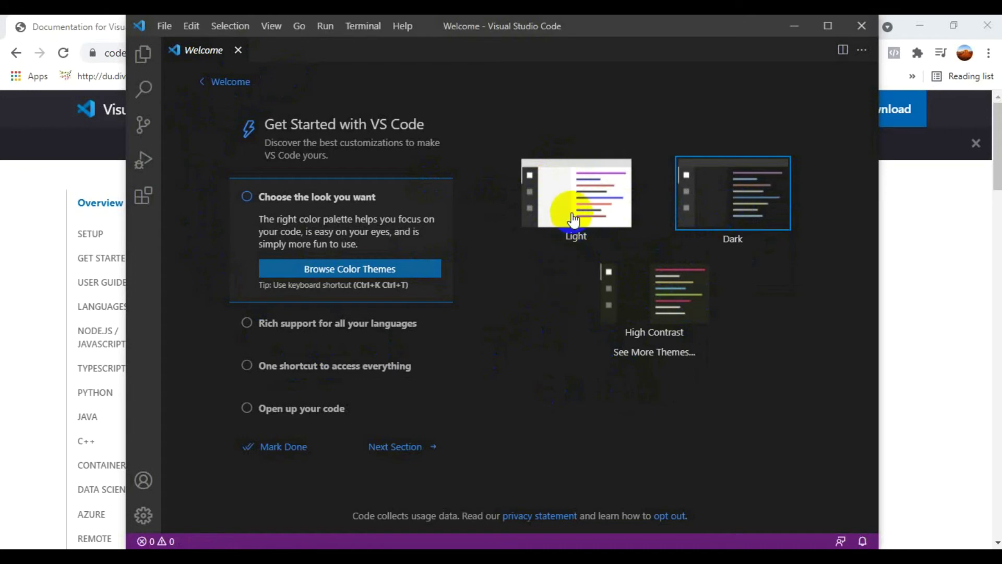
left_click(575, 215)
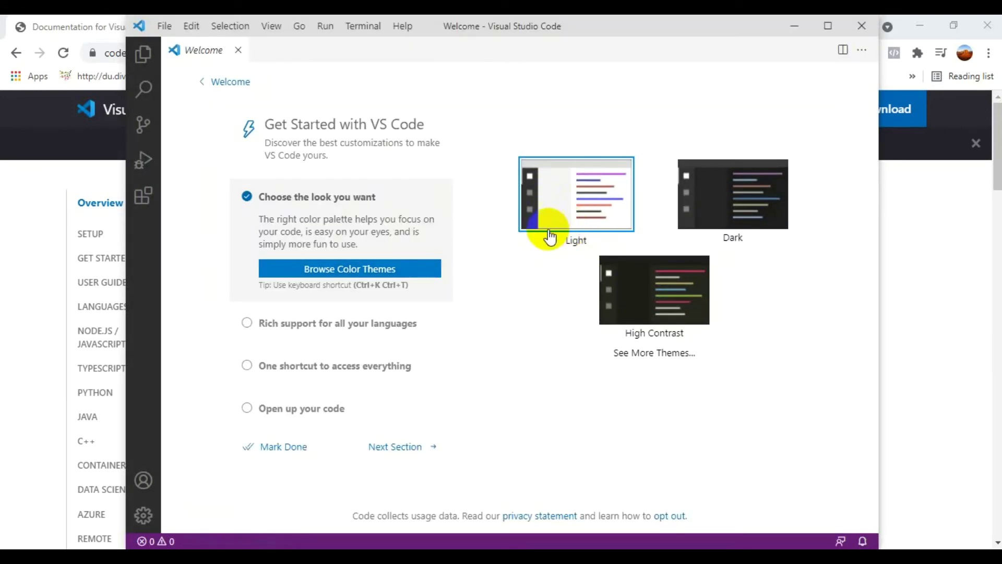
left_click(740, 219)
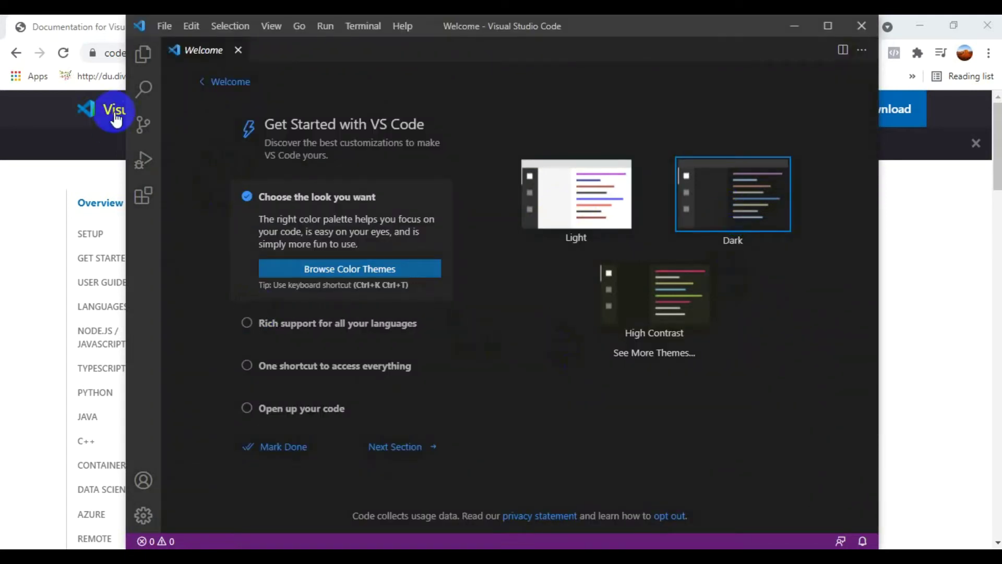
Look through the Explorer, Search, Source Control, and Run and Debug views, ending on the Extensions view.
left_click(139, 57)
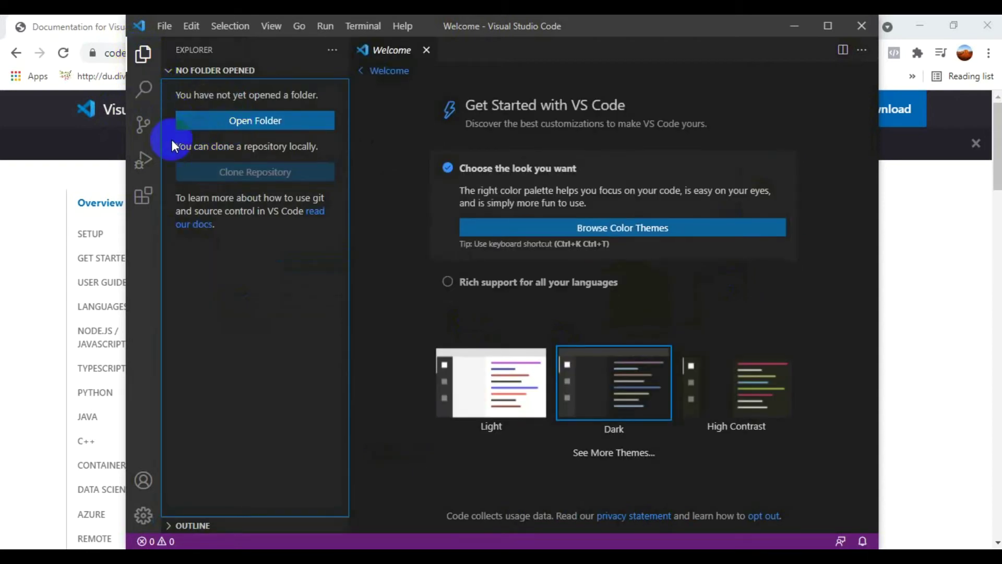
left_click(145, 99)
left_click(226, 83)
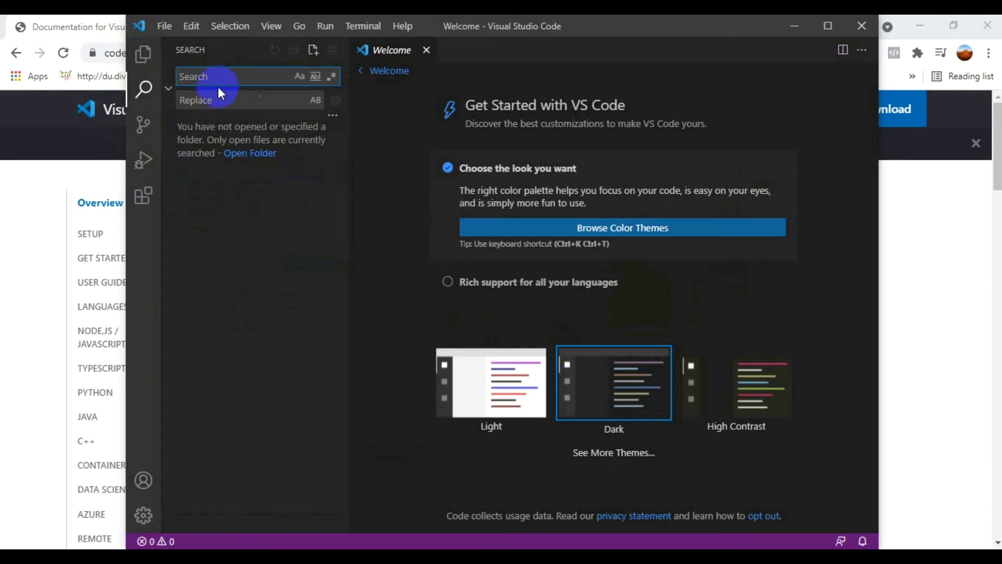
left_click(142, 125)
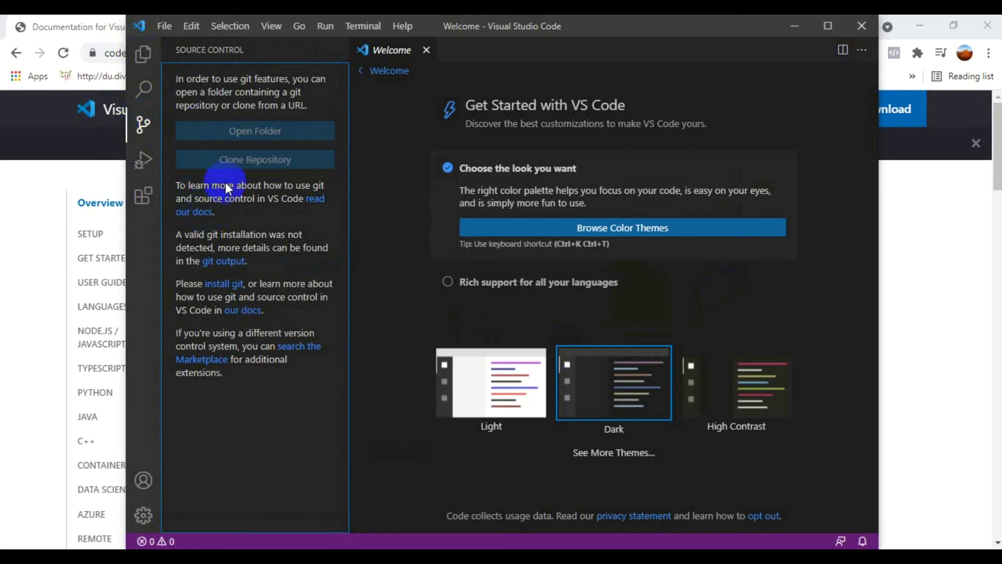
left_click(144, 162)
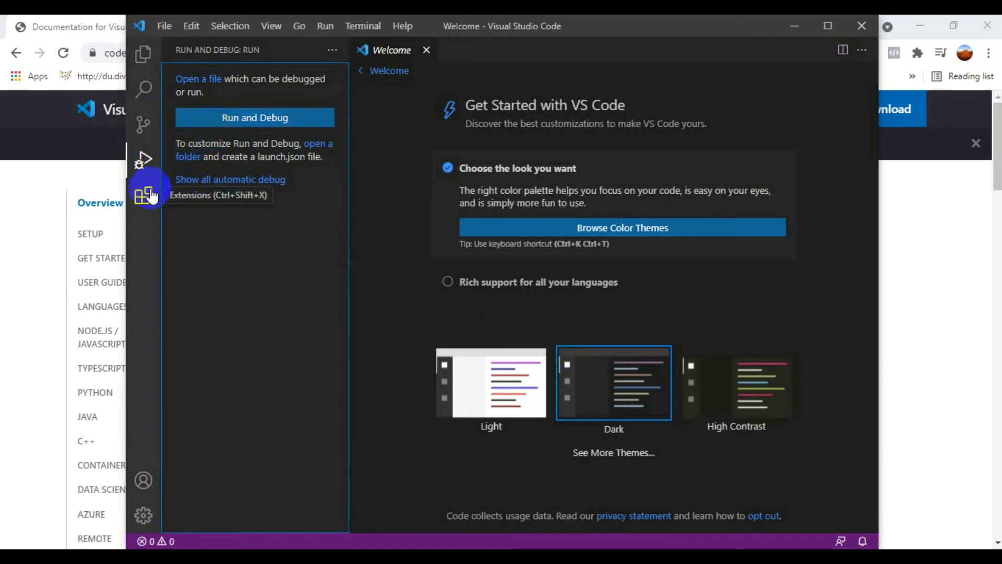
left_click(150, 197)
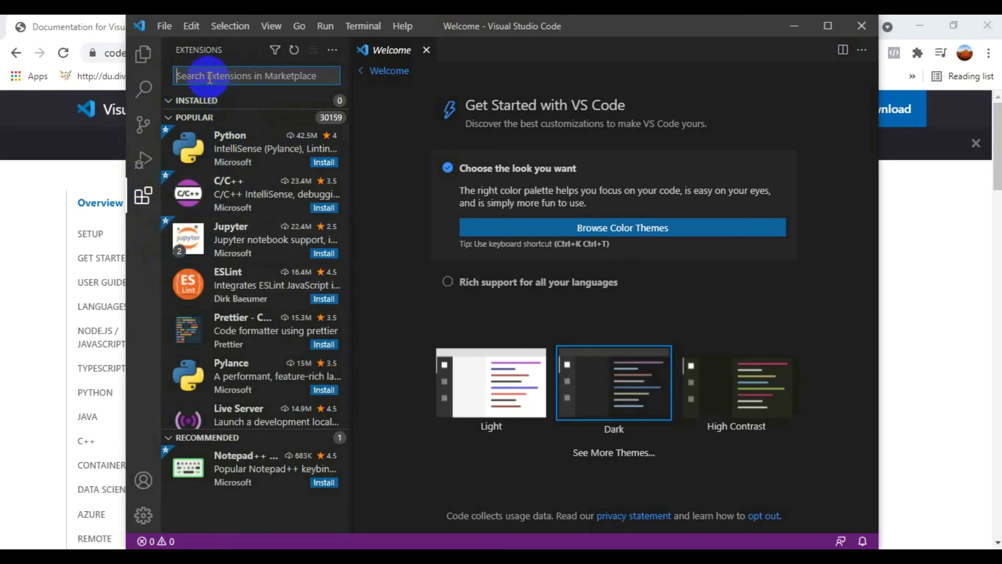
Find Microsoft's Python extension in the Marketplace by searching for "python" and install it.
type("python")
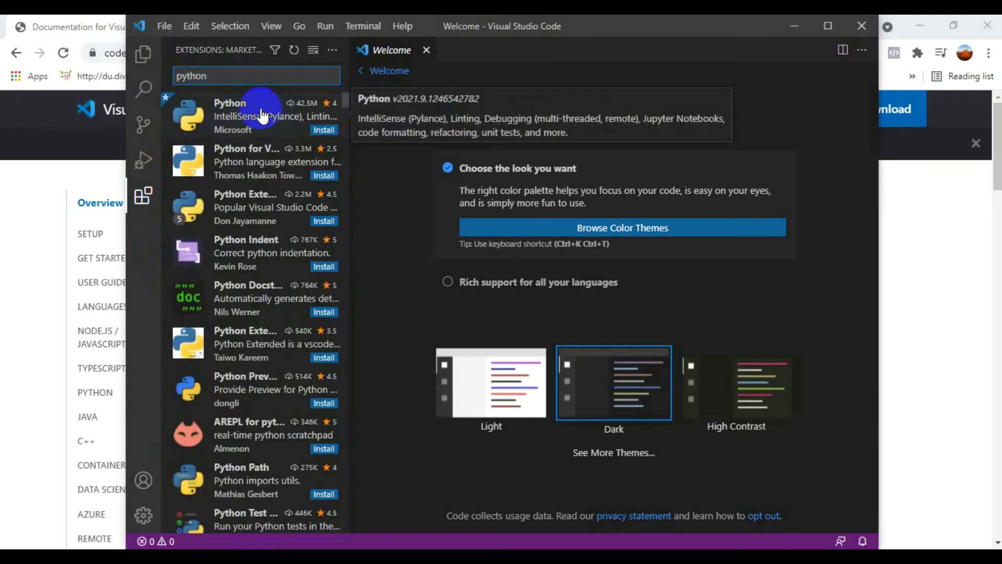
left_click(261, 113)
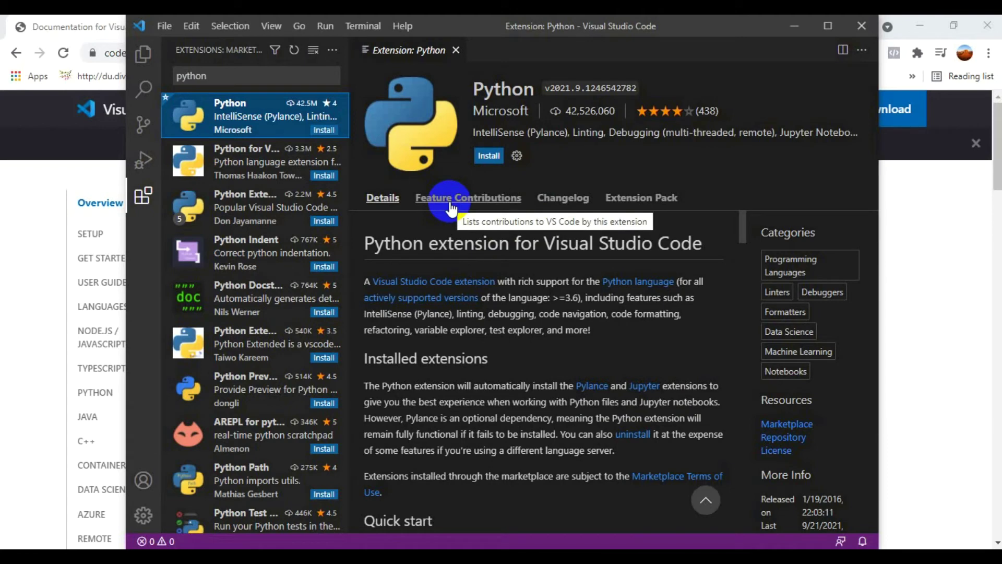
left_click(489, 156)
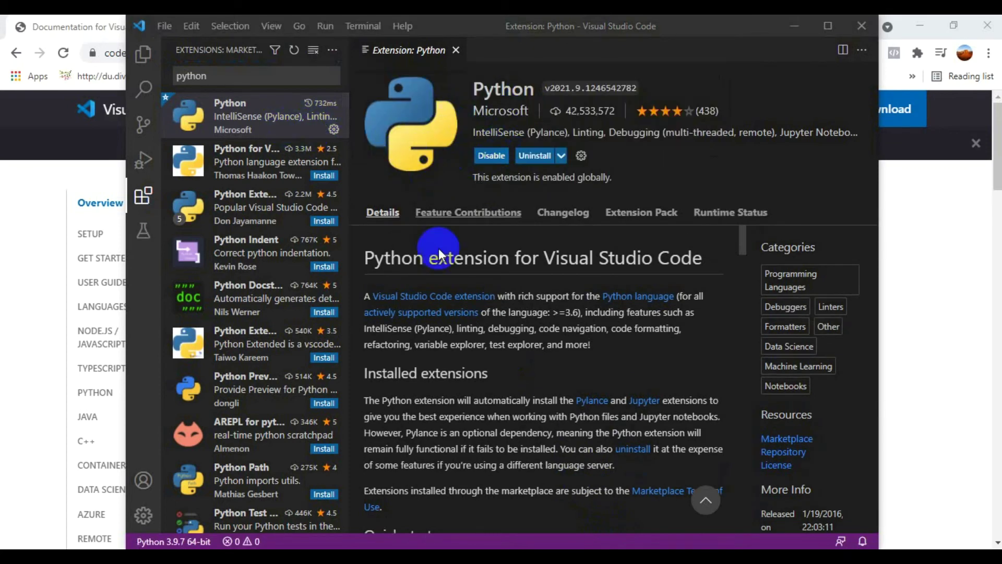
Open the Py Program folder from Local Disk (D:) and trust its authors, including those of all files in the parent folder.
left_click(140, 61)
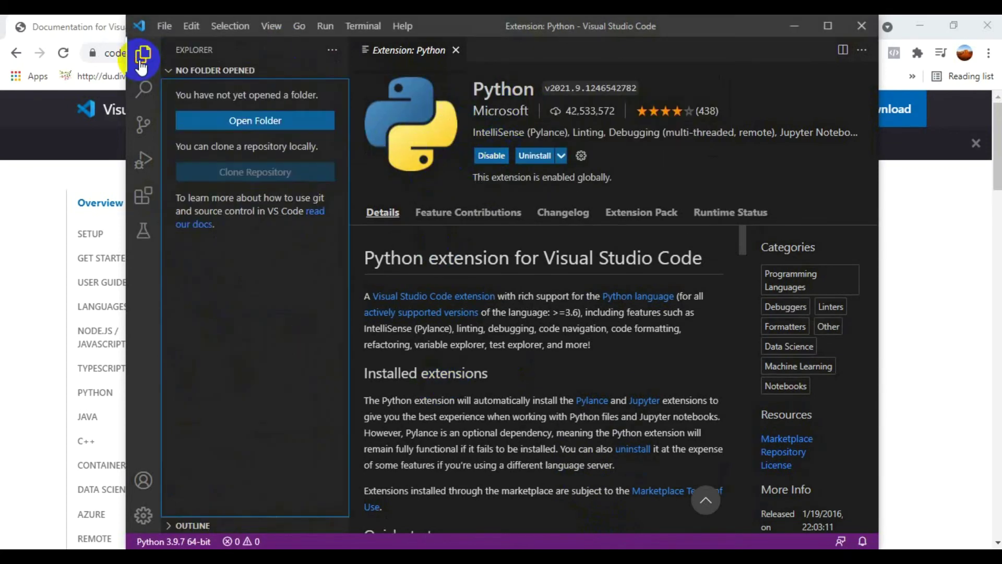
left_click(242, 123)
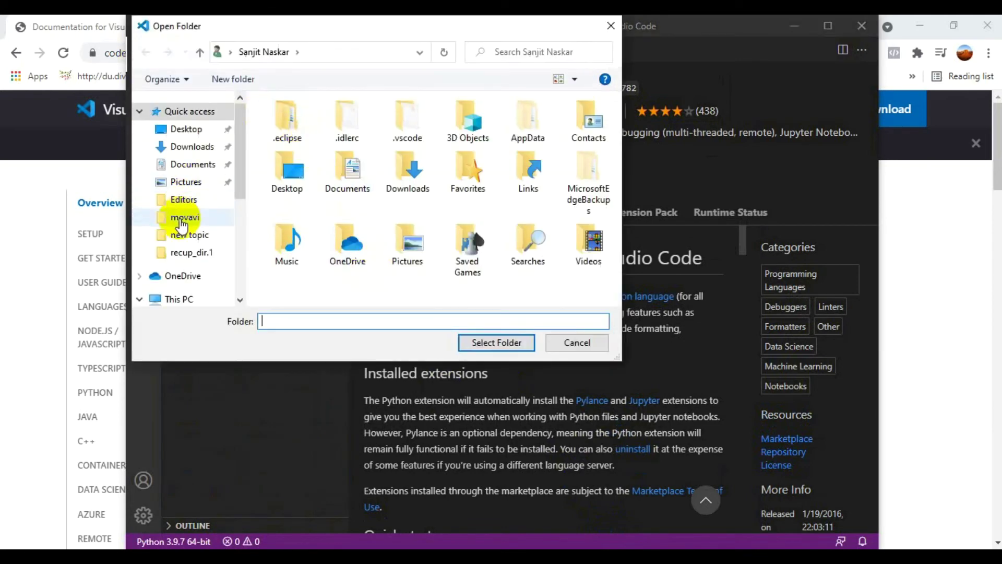
scroll(189, 301, "down", 1)
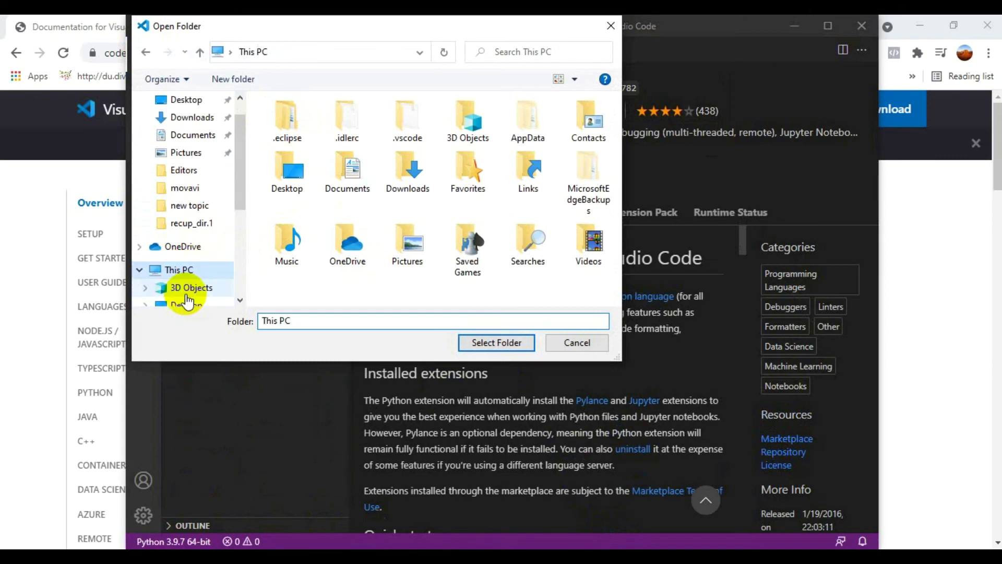
scroll(366, 225, "down", 4)
double_click(377, 245)
scroll(433, 230, "down", 2)
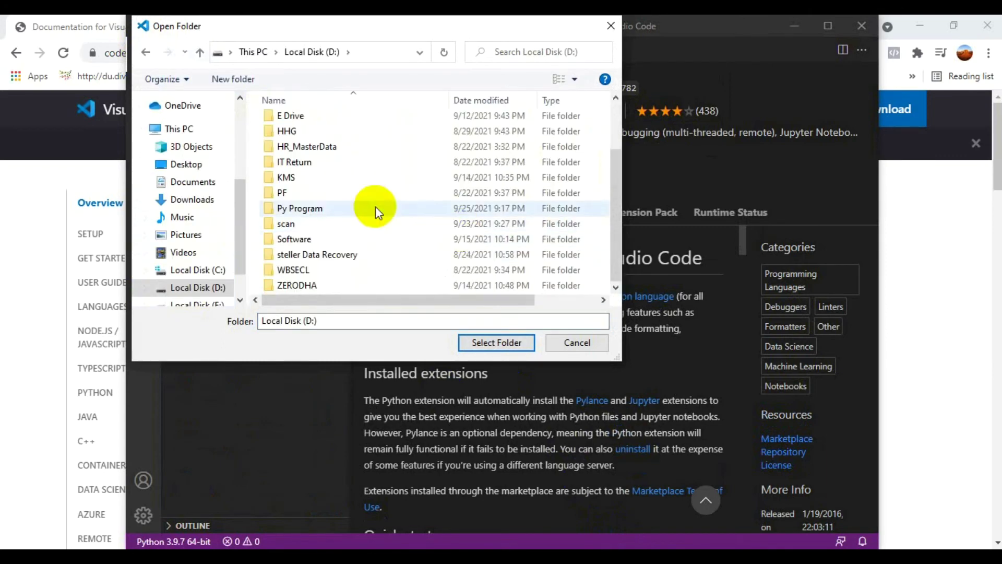
double_click(312, 211)
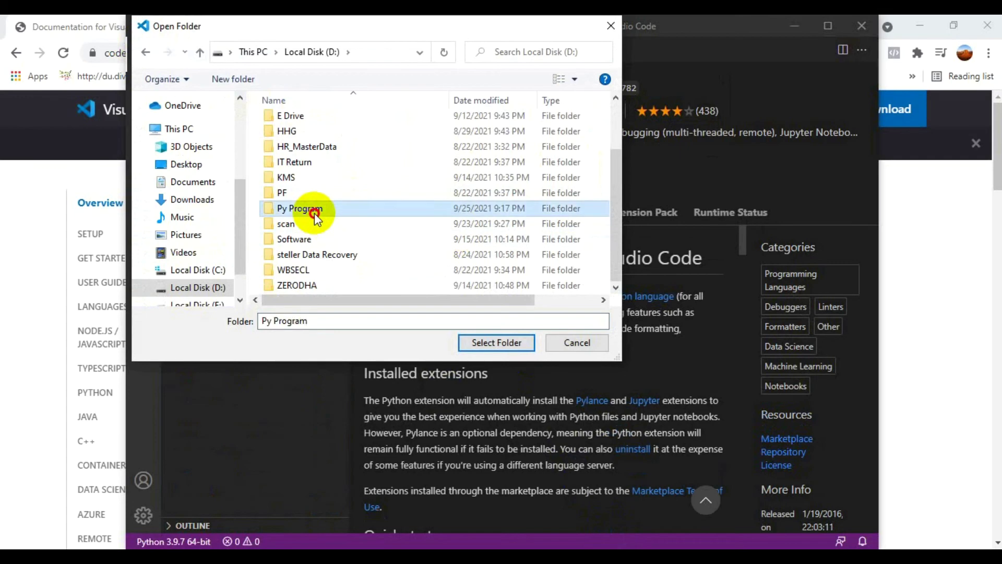
left_click(516, 337)
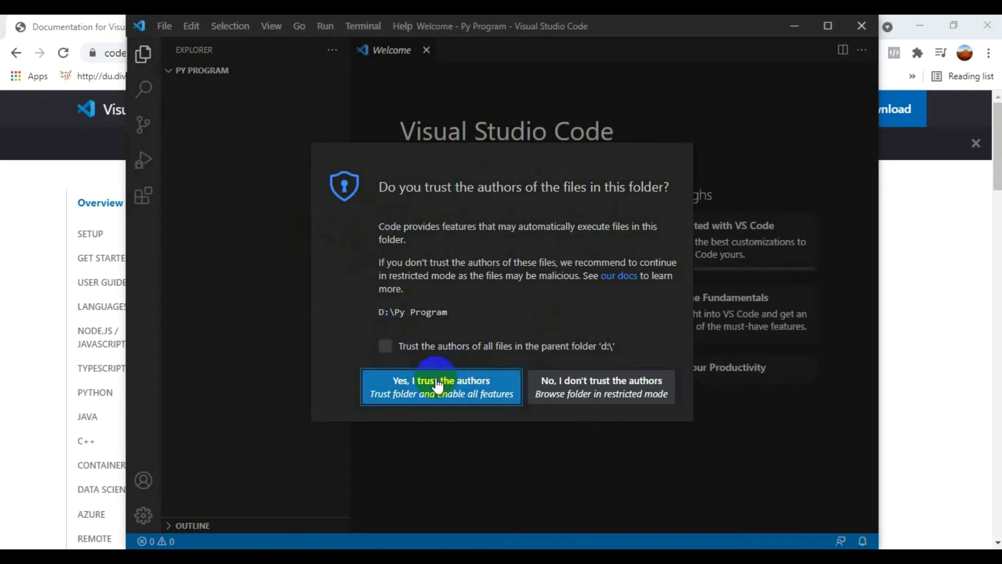
left_click(385, 347)
left_click(394, 389)
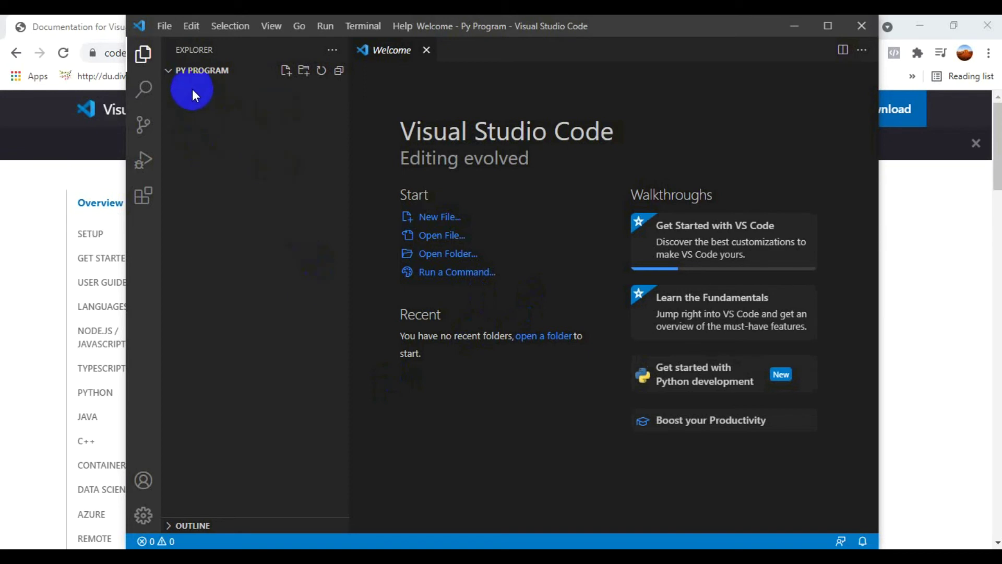
Create a new file named test.py in the Py Program folder.
left_click(285, 71)
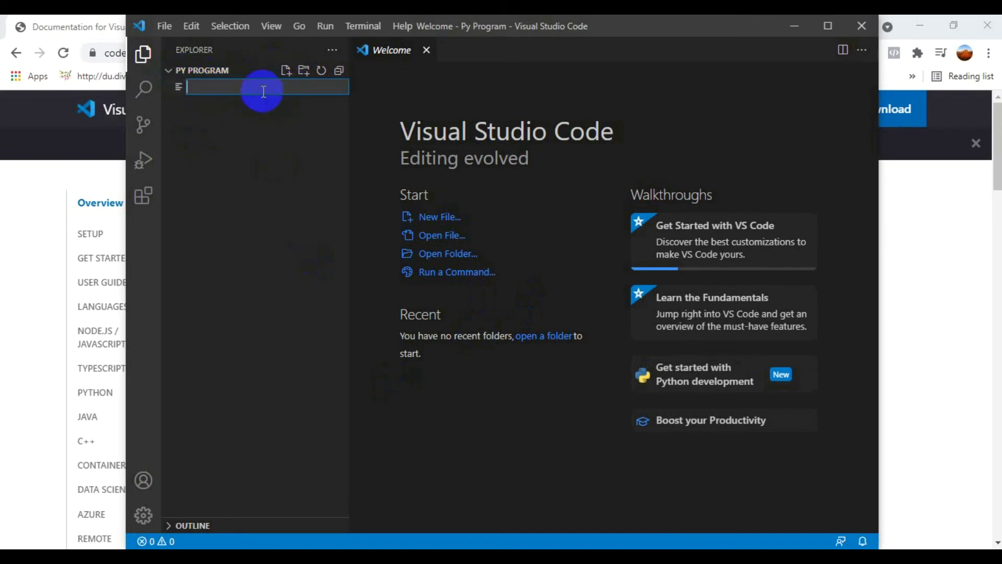
type("test.py")
key("Return")
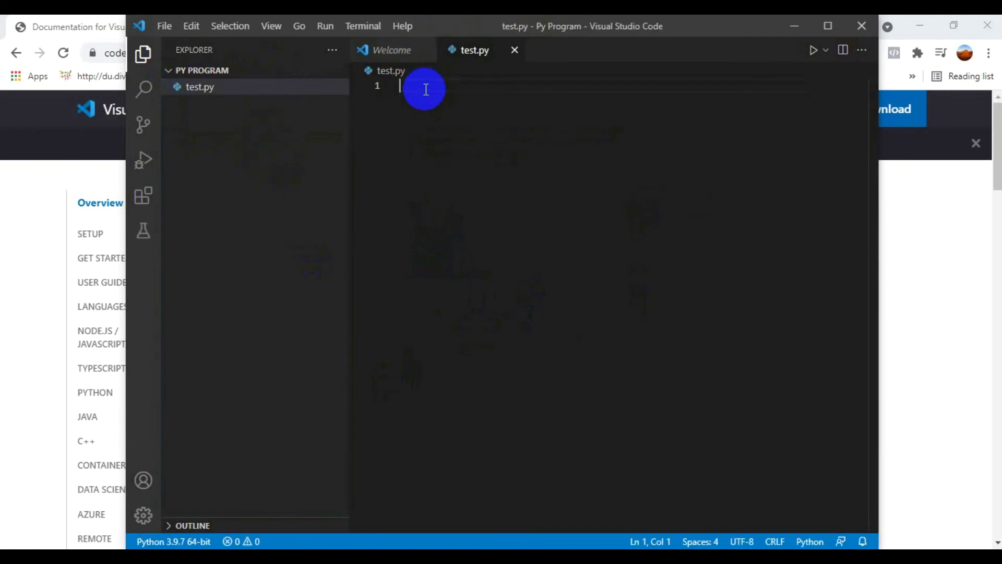
Write the statement print("Tech Advice") on the first line of test.py.
type("print")
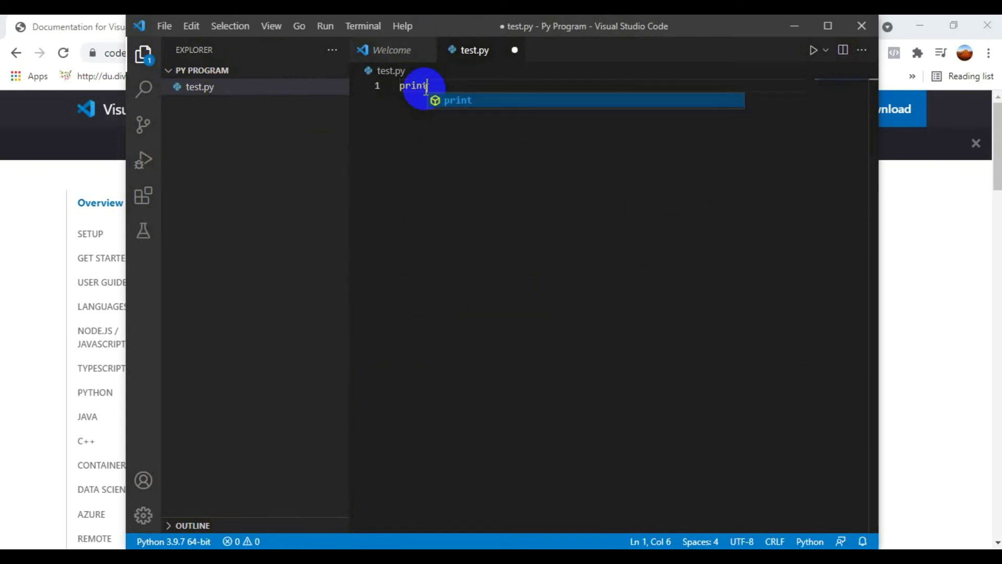
type("(")
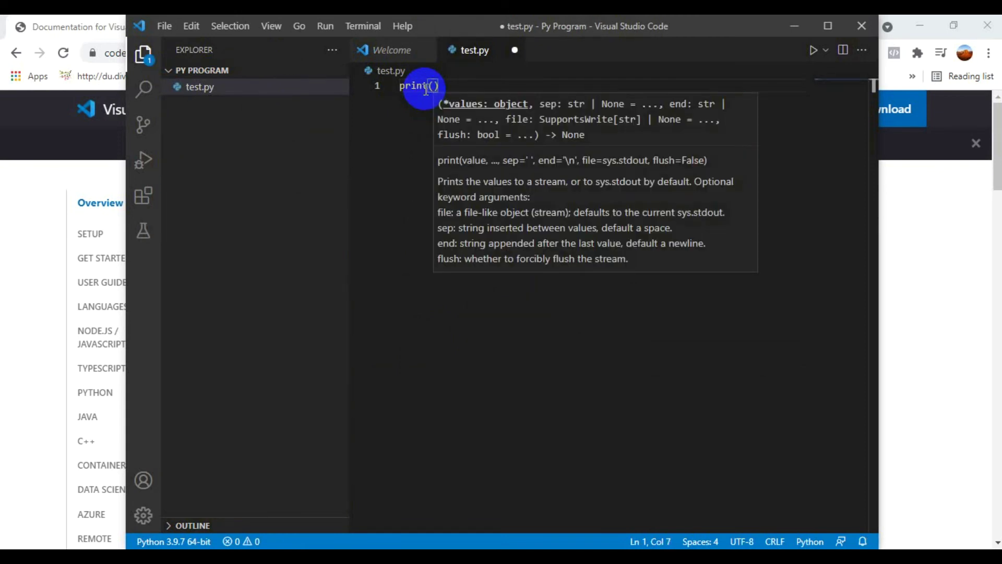
type("\"")
type("Tech Ad")
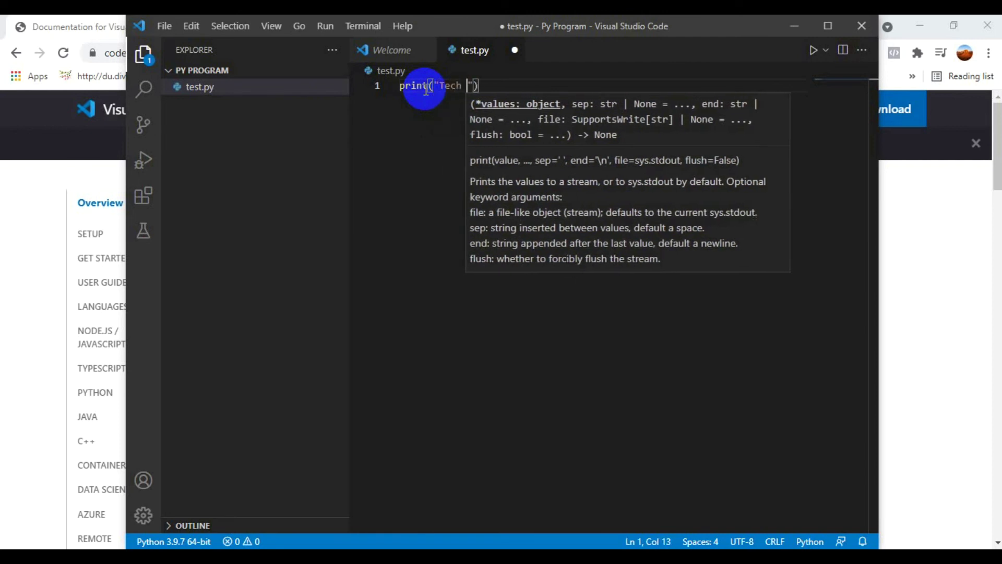
type("vice")
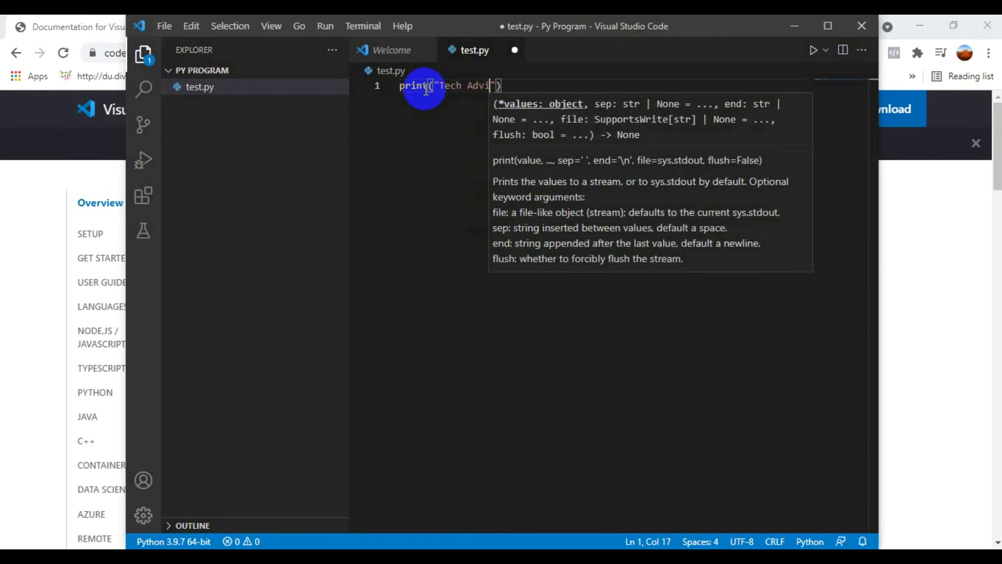
type("\"")
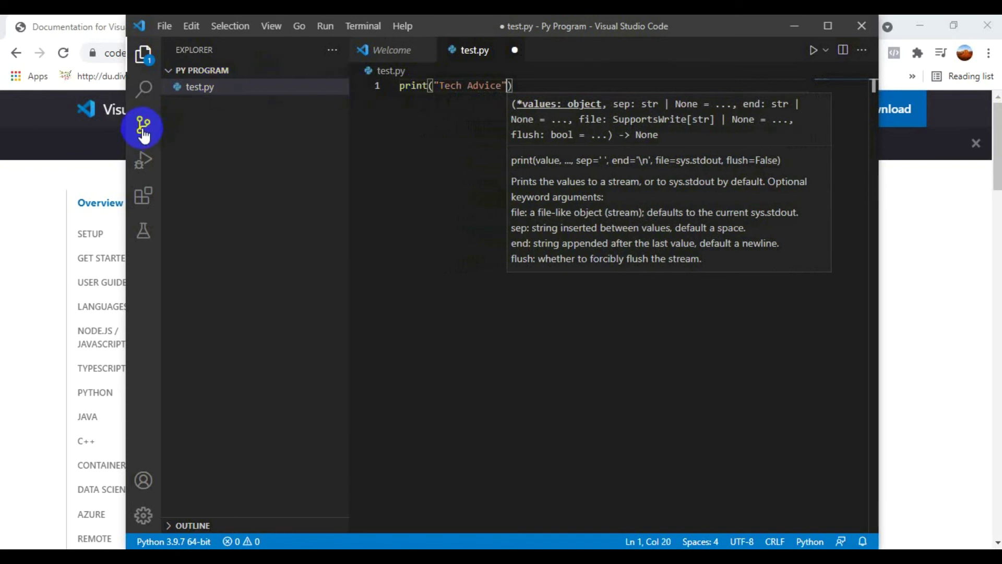
Debug test.py with the Python File configuration and enlarge the terminal area upward to show more output.
left_click(145, 159)
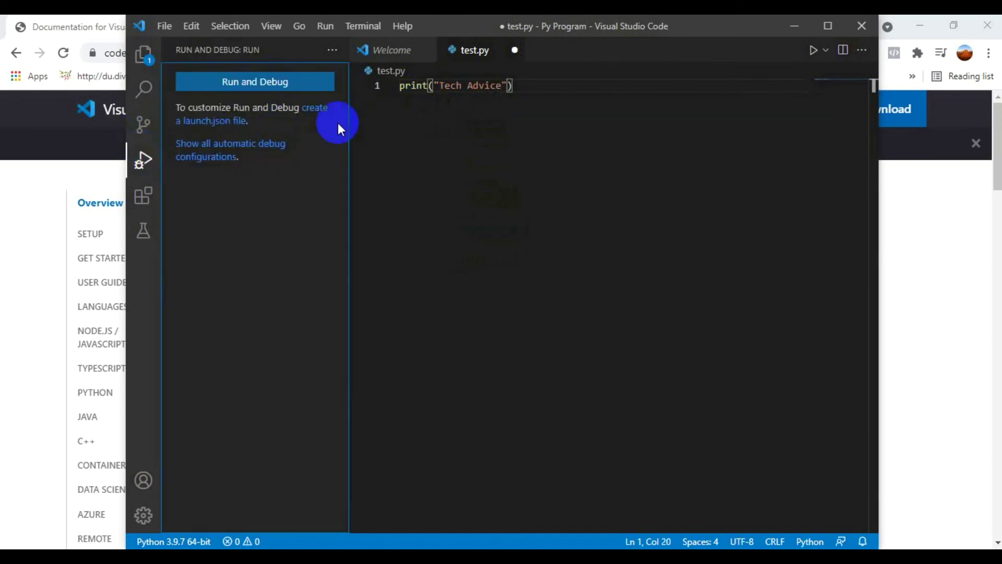
left_click(257, 82)
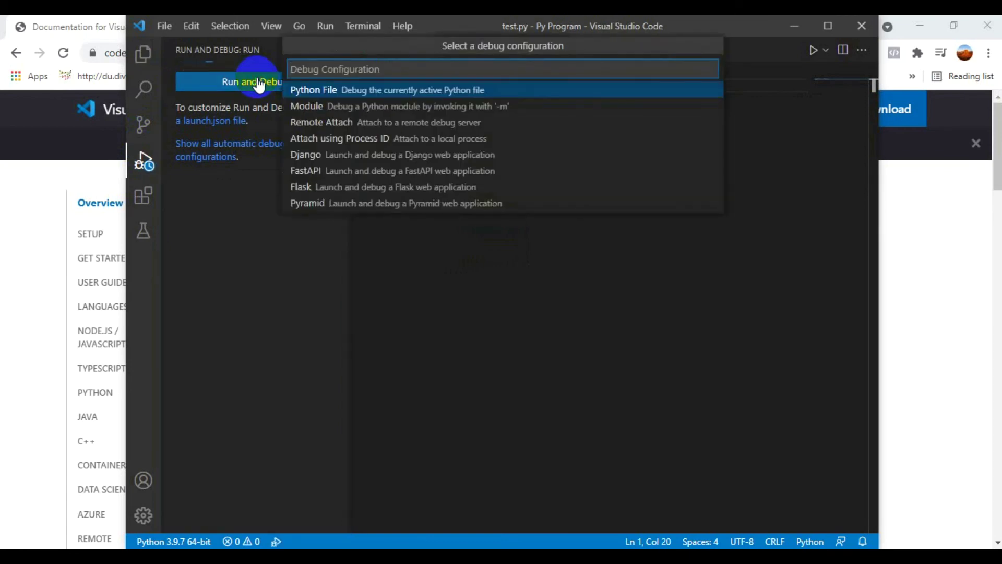
left_click(383, 90)
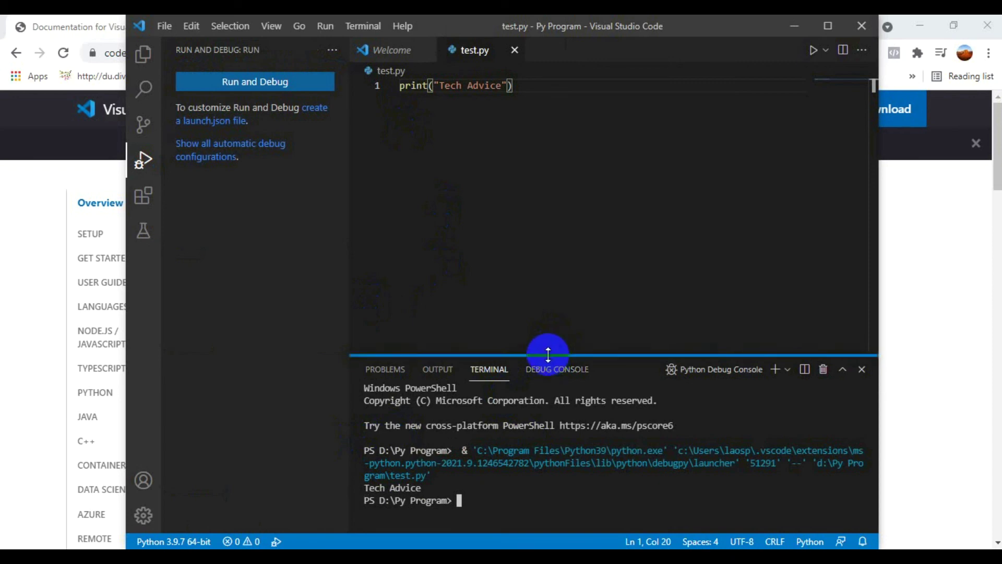
left_click_drag(548, 355, 541, 268)
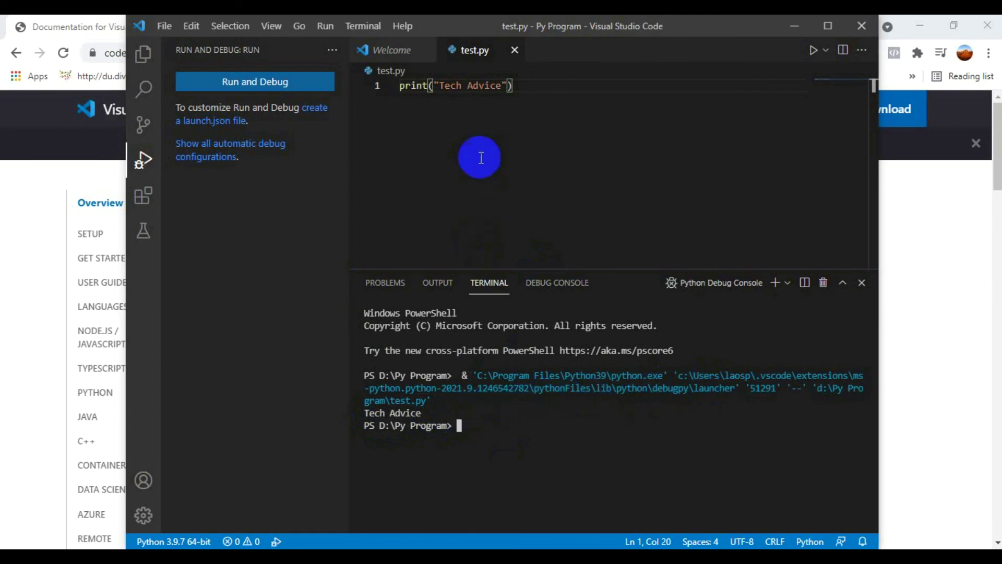
Debug test.py once more and run the Python file twice in the terminal.
left_click(248, 83)
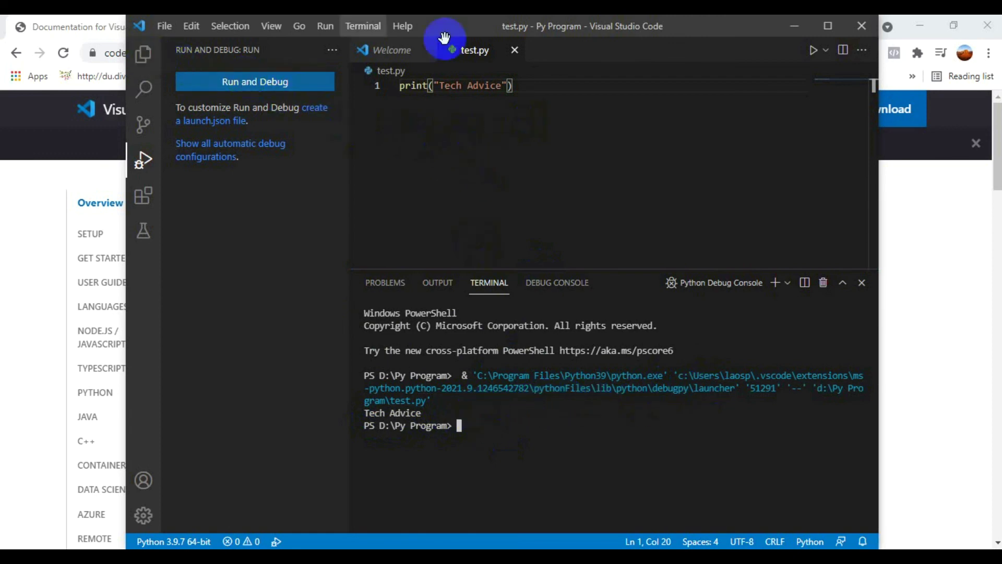
left_click(814, 53)
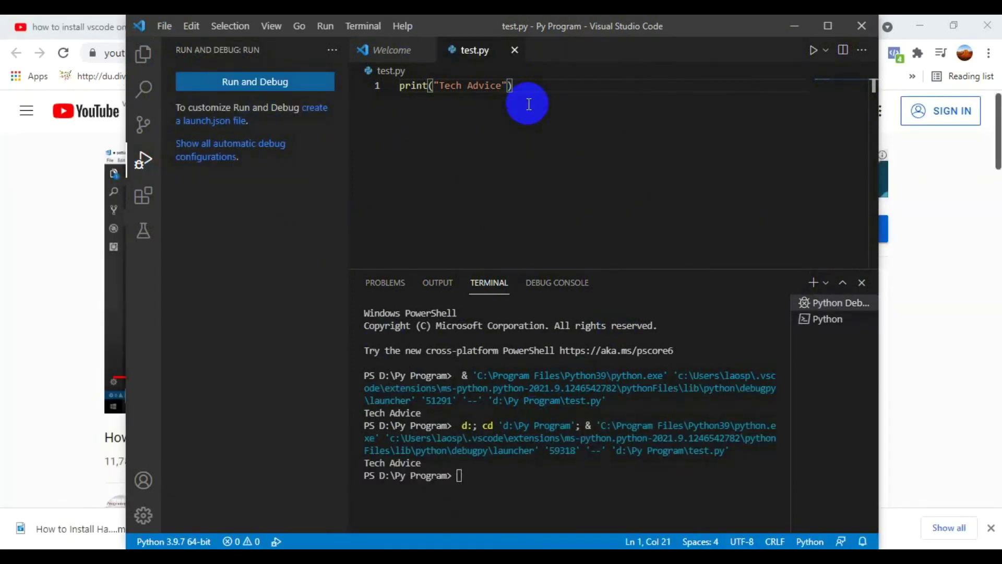
left_click(815, 52)
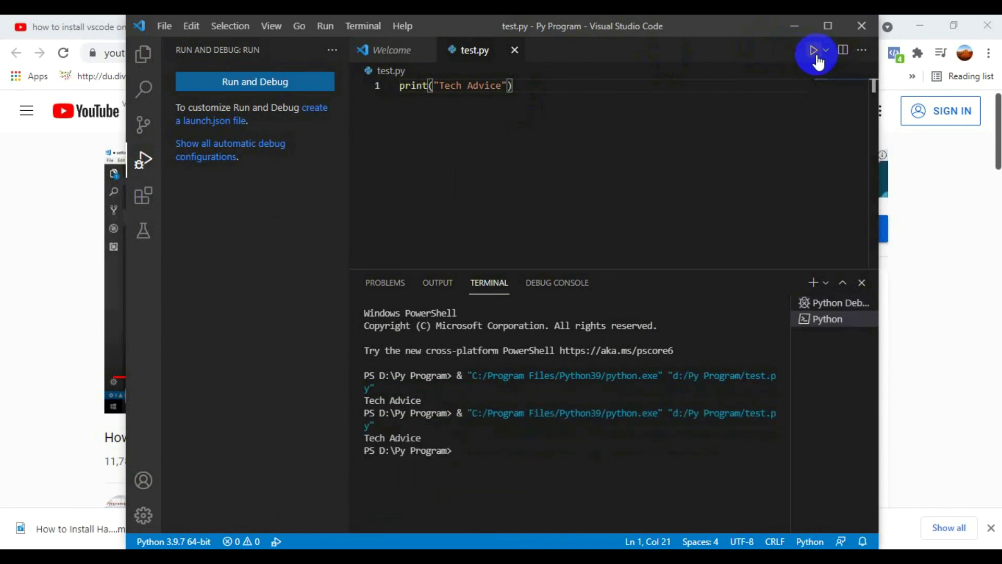
Maximize the editor window and check the run and debug options offered for the Python file without choosing one.
left_click(830, 26)
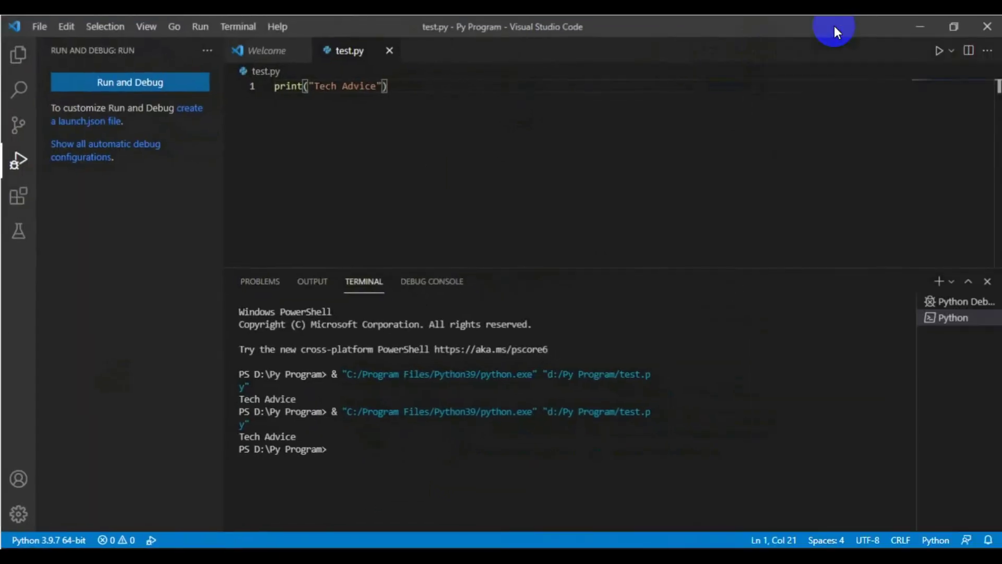
left_click(953, 53)
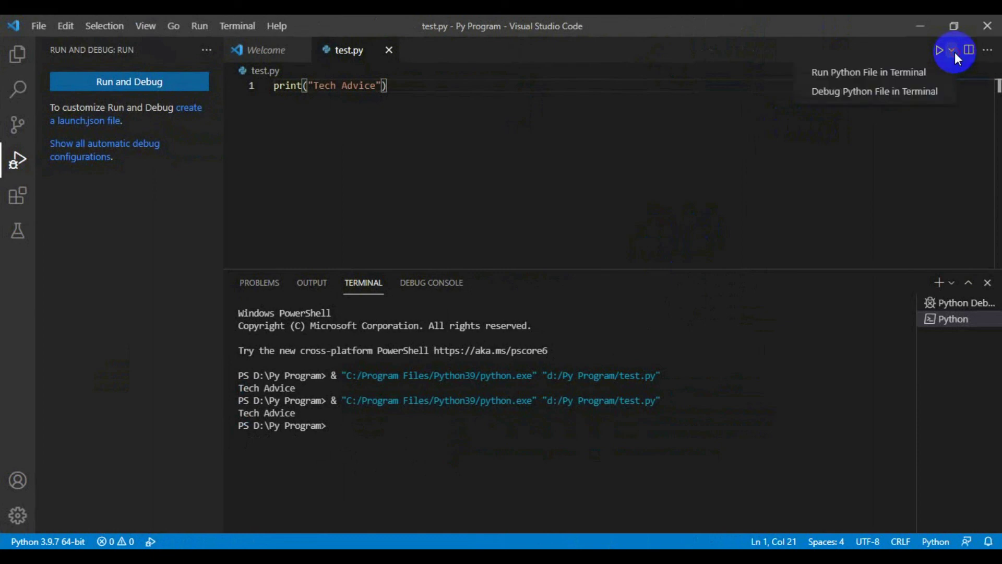
left_click(799, 162)
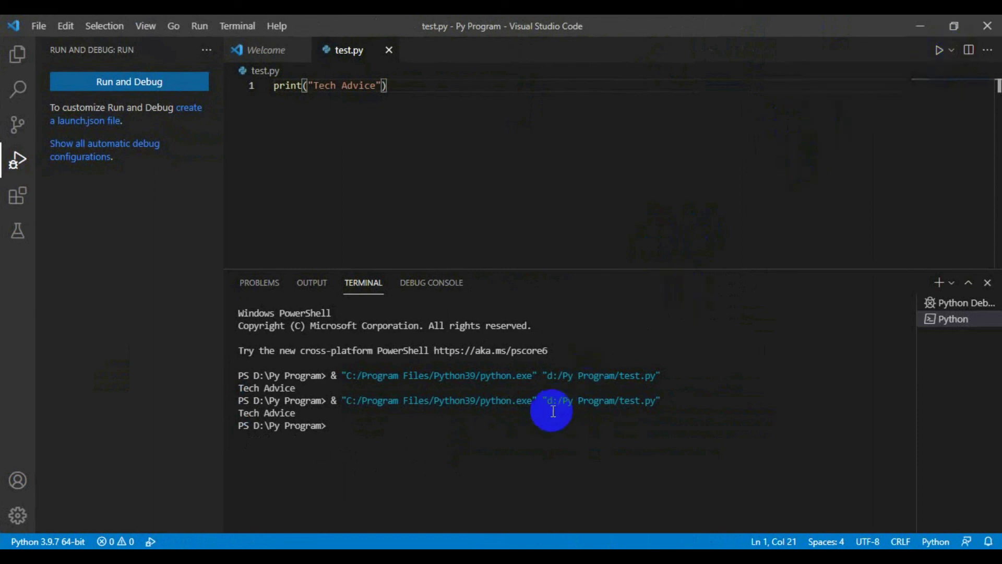